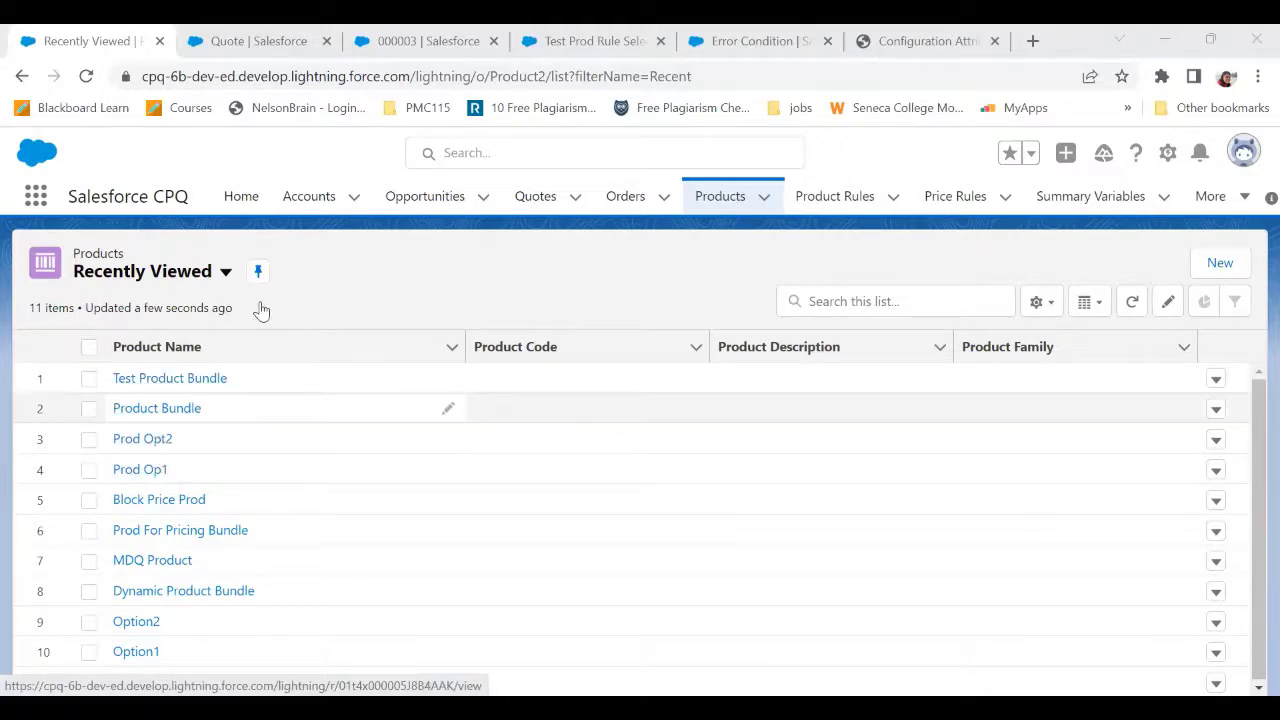
# Open the most recently viewed quote and start editing its lines
pyautogui.click(545, 200)
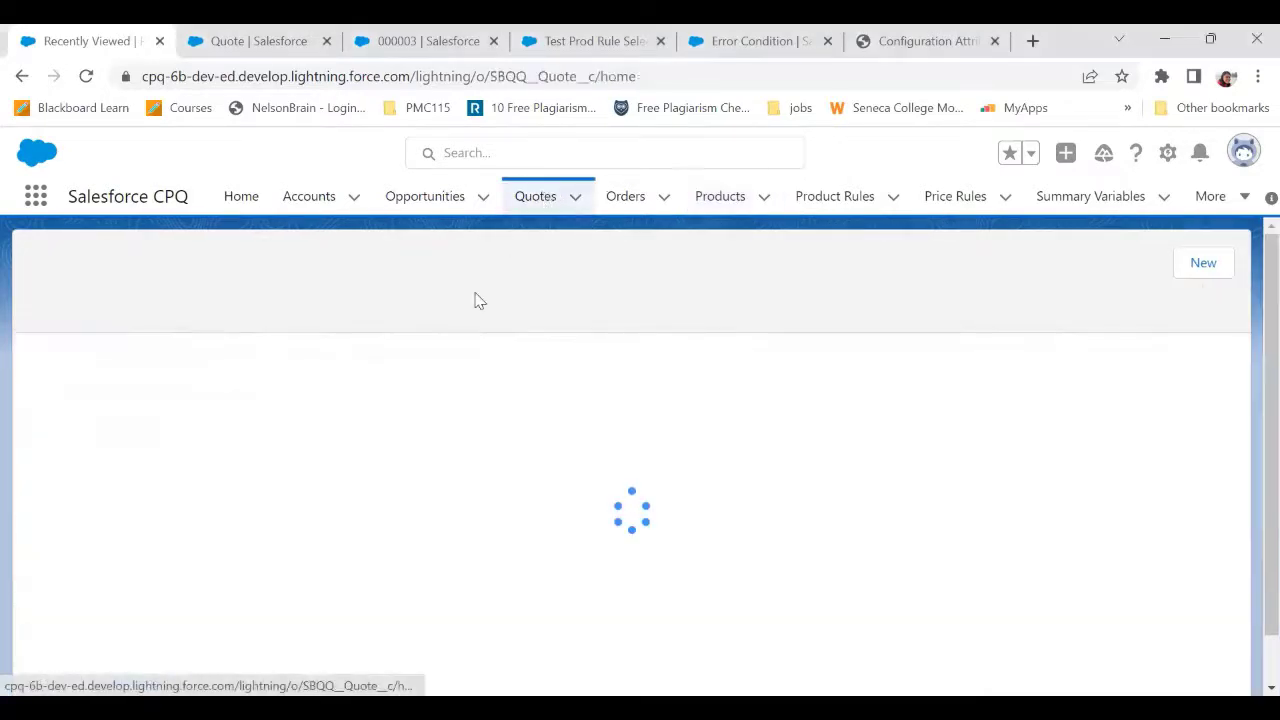
pyautogui.click(157, 380)
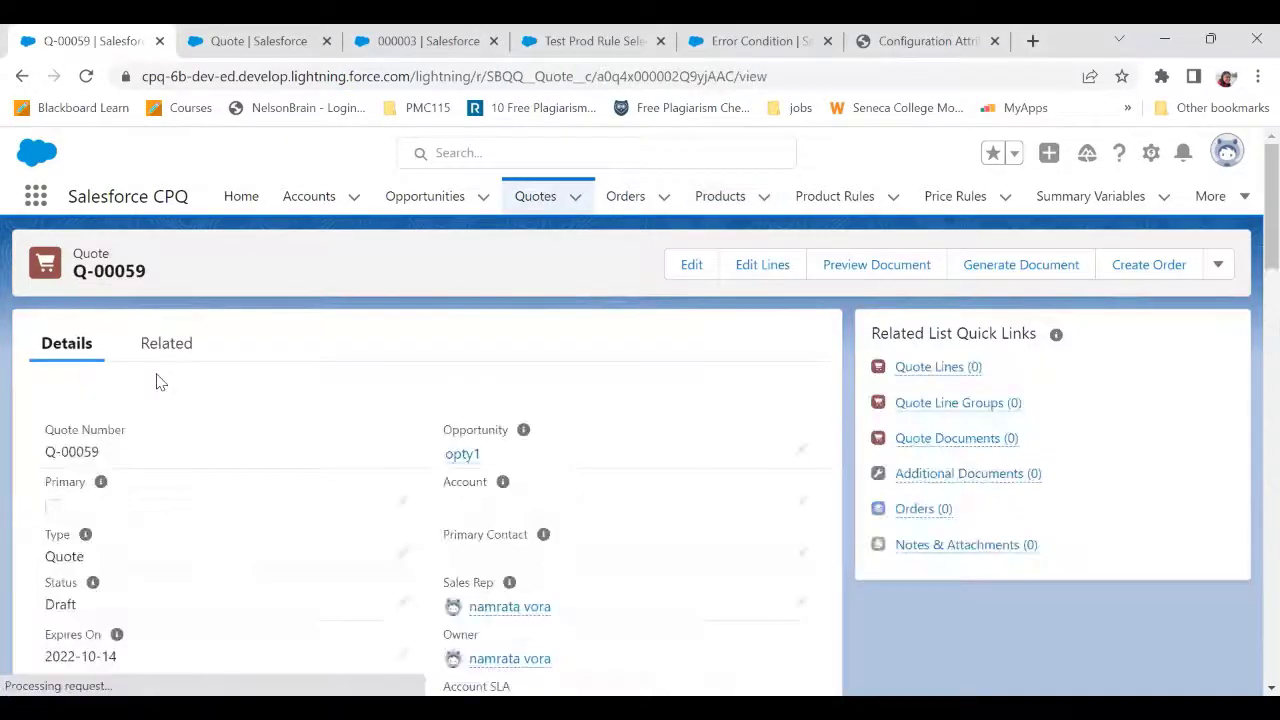
pyautogui.click(767, 272)
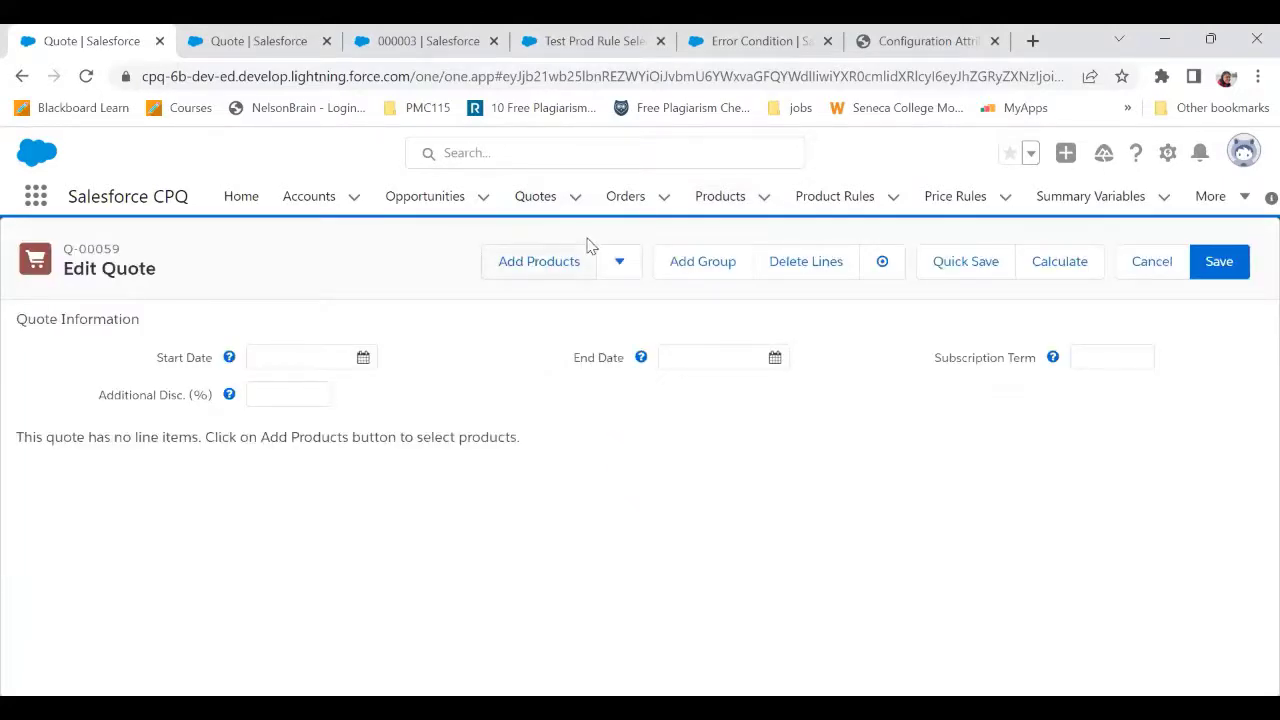
# Search the quote's product catalog for "test" and select Test Product Bundle for configuration
pyautogui.click(566, 258)
pyautogui.click(437, 264)
pyautogui.write('test')
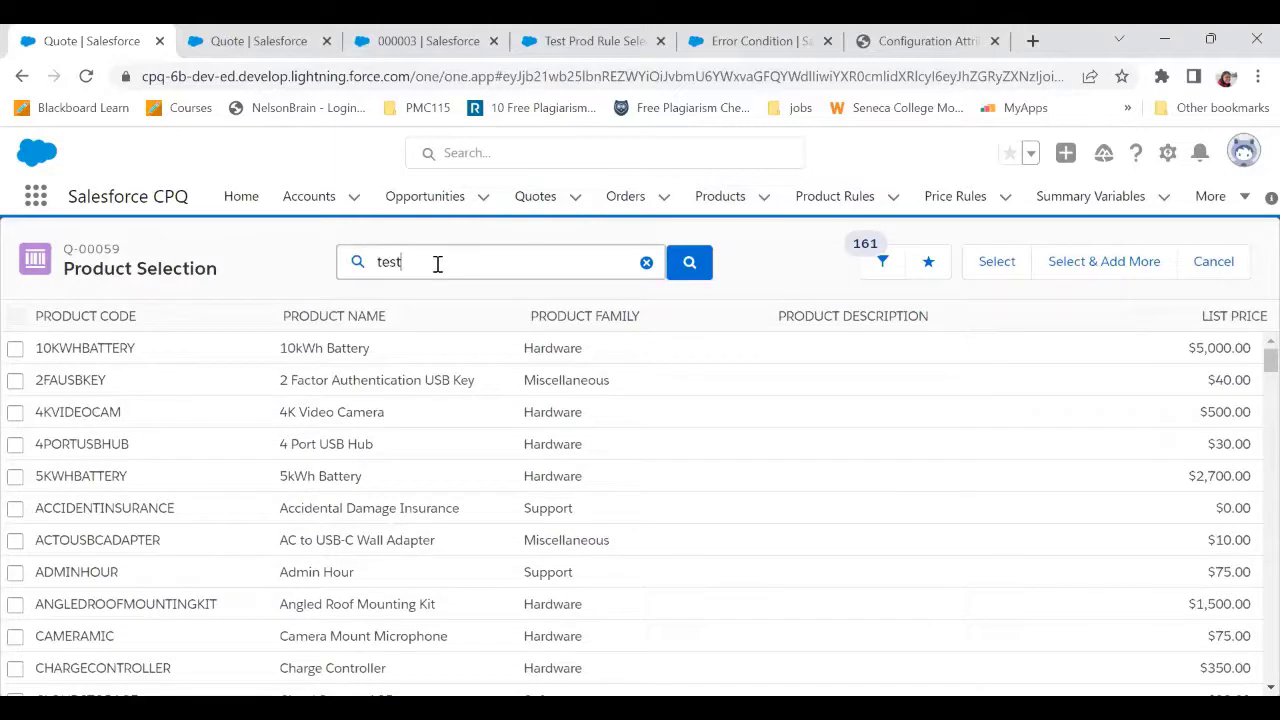
pyautogui.click(704, 264)
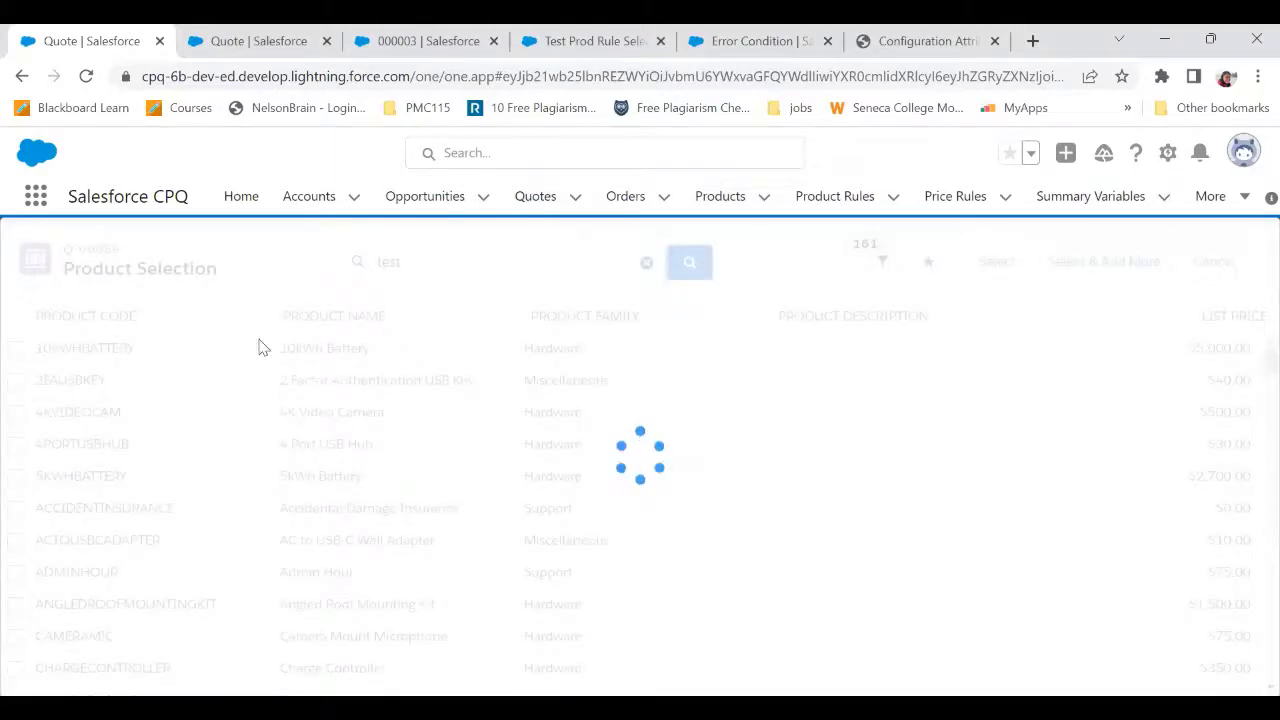
pyautogui.click(15, 350)
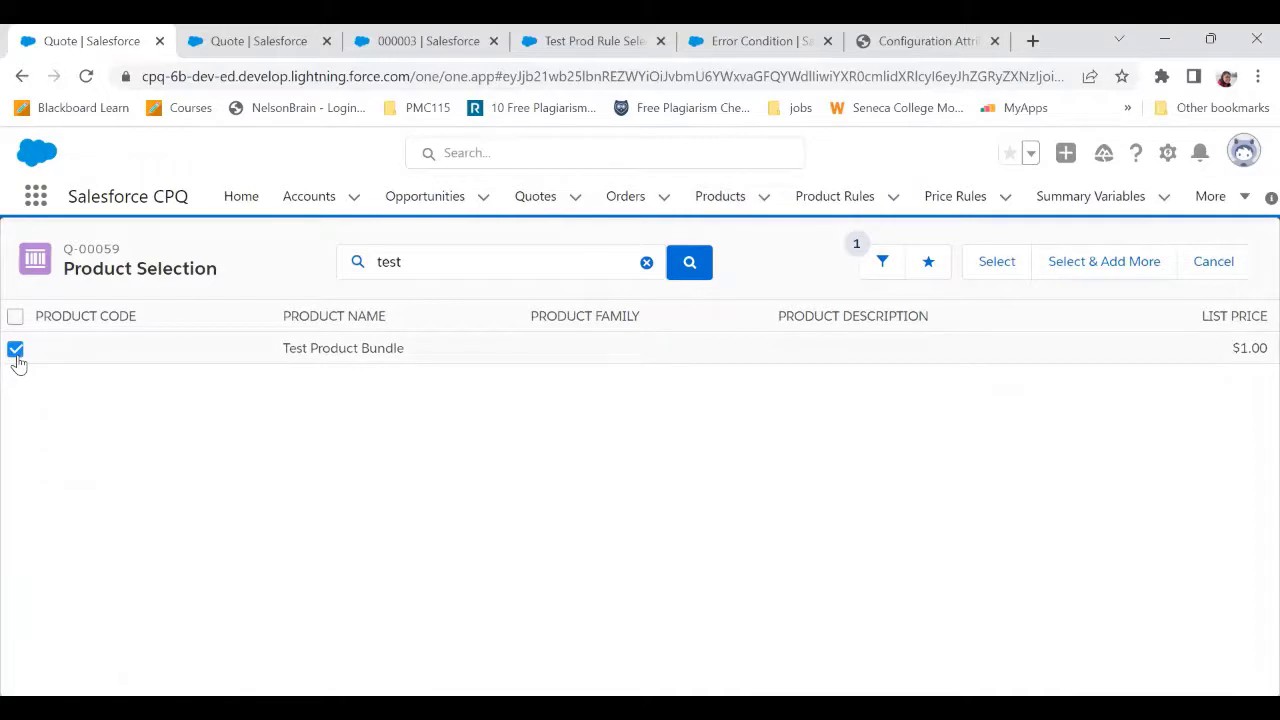
pyautogui.click(1006, 278)
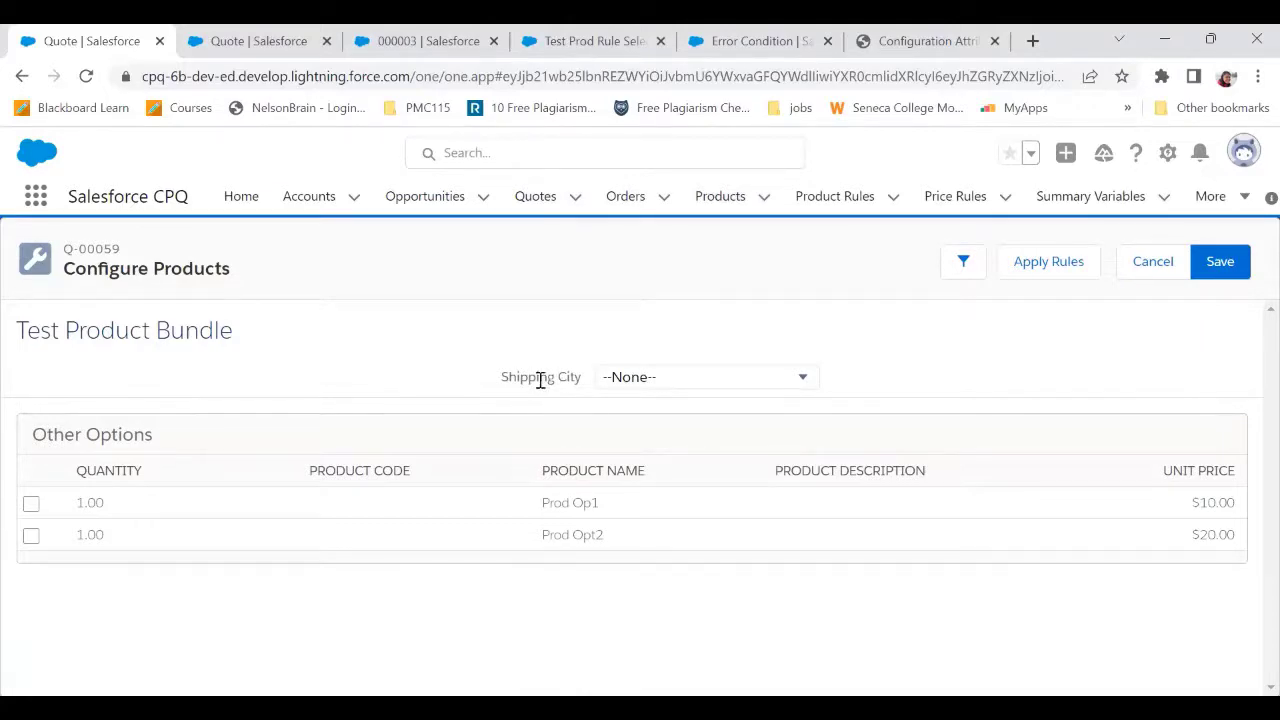
# Review the Shipping City choices on the Test Product Bundle configuration without selecting one
pyautogui.click(634, 380)
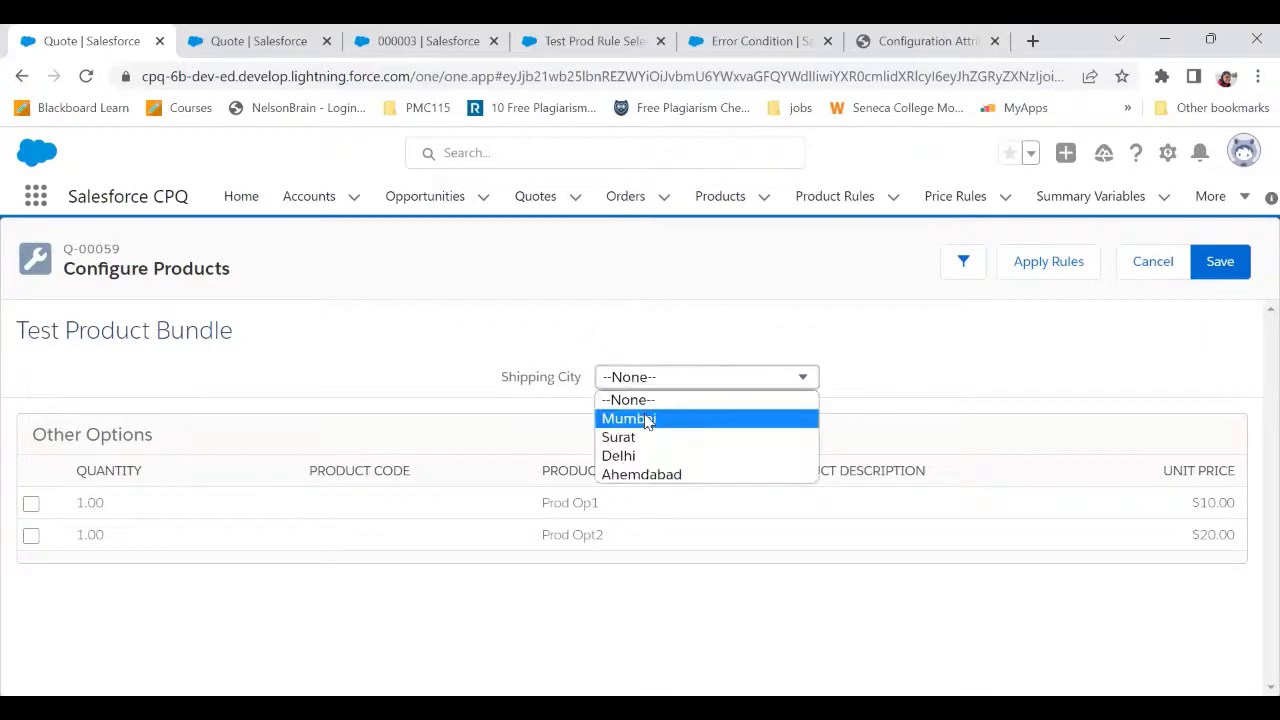
pyautogui.click(884, 365)
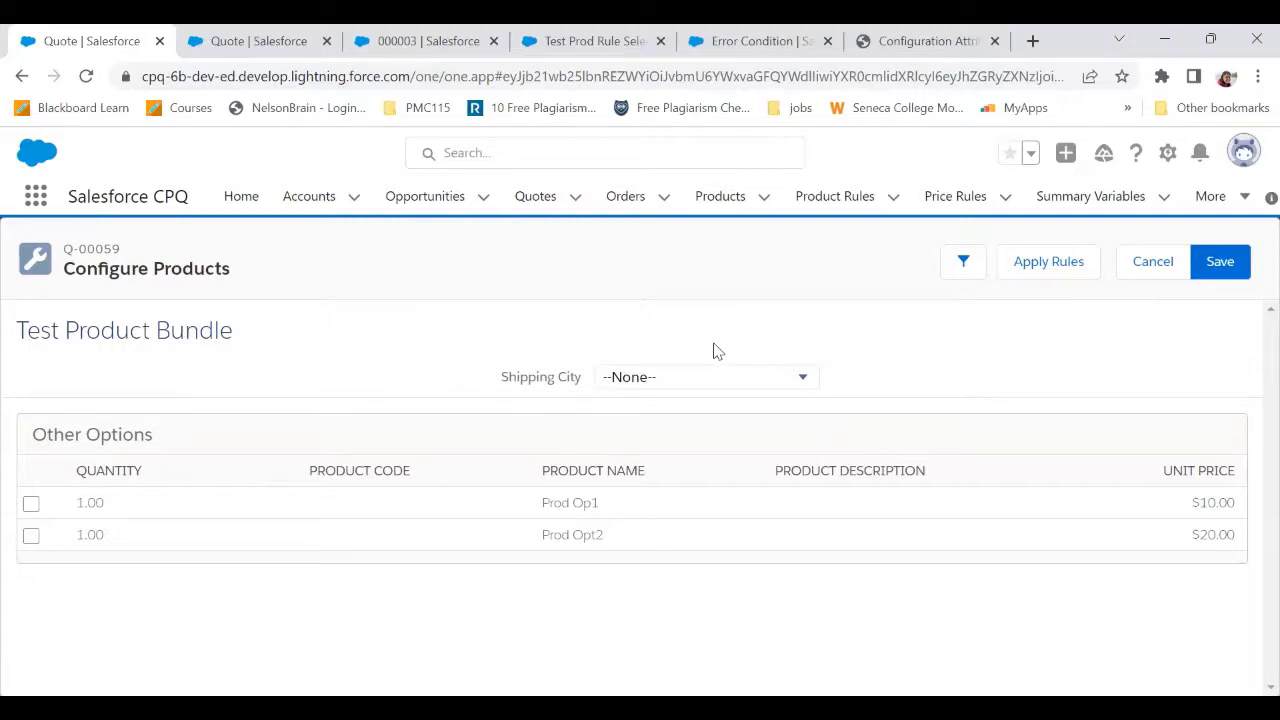
pyautogui.click(634, 380)
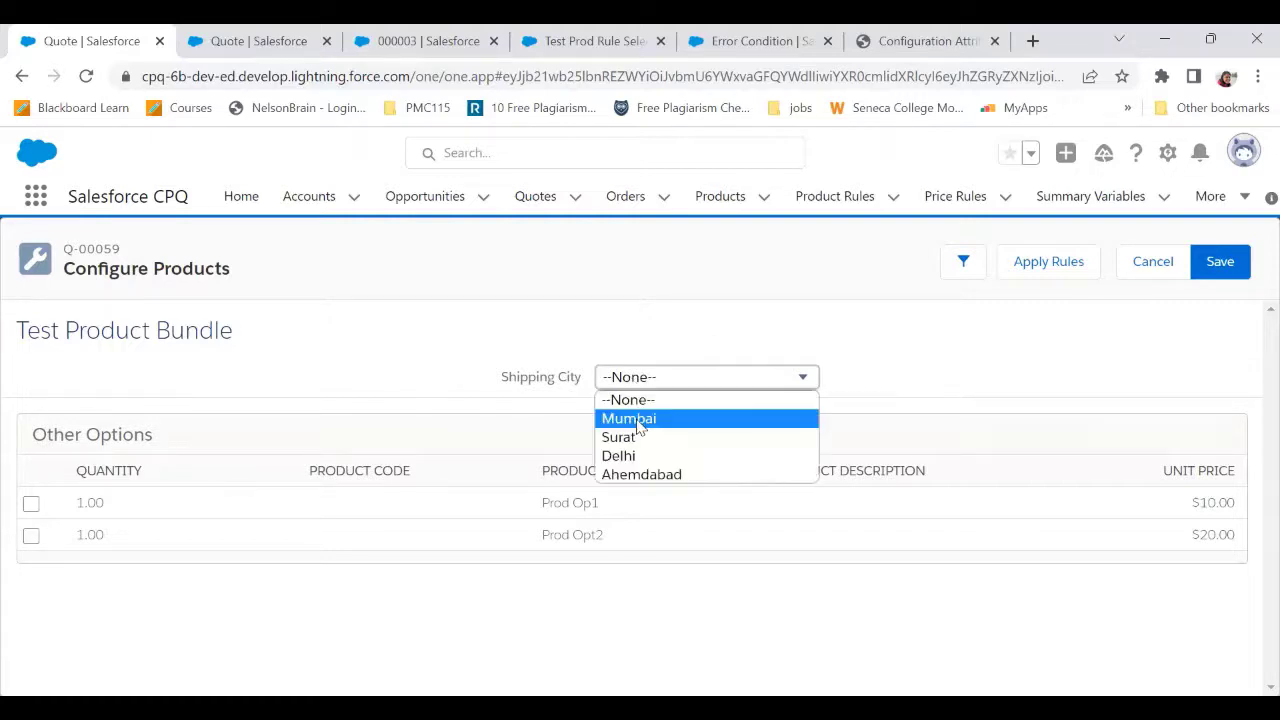
pyautogui.click(90, 524)
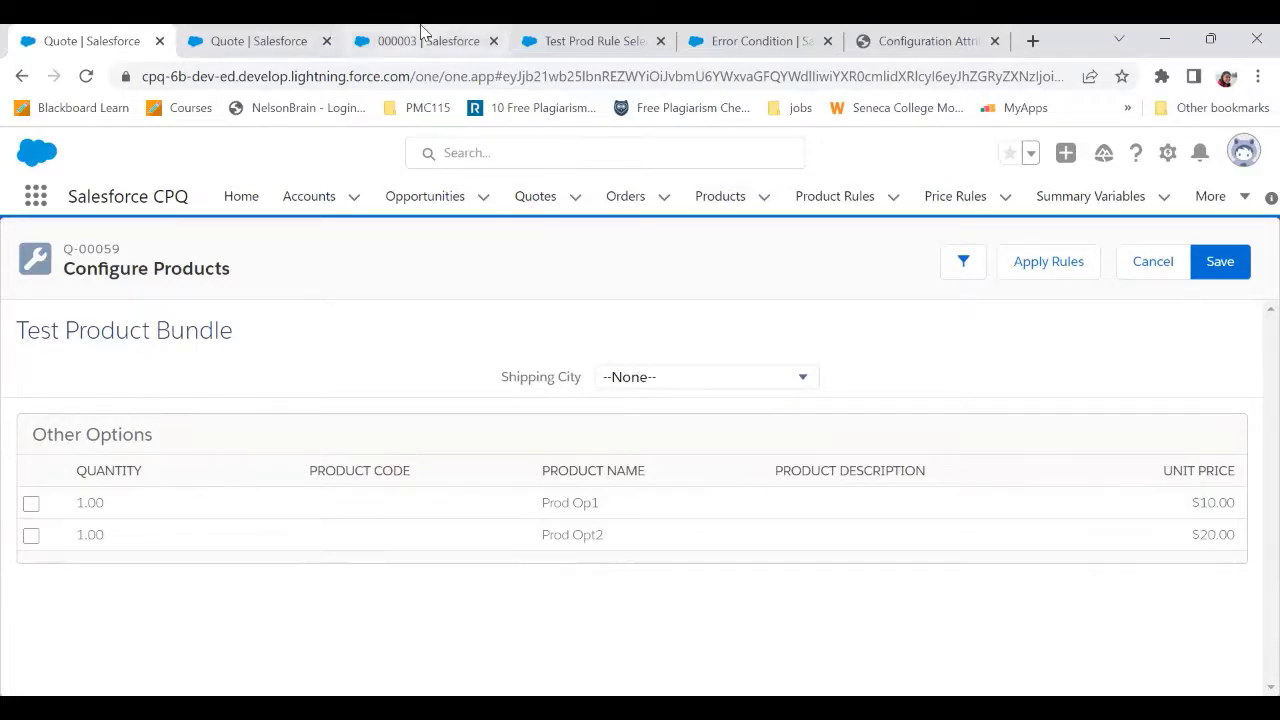
# Switch to the Test Prod Rule Selection product rule, reload it, and review its error conditions and actions
pyautogui.click(568, 40)
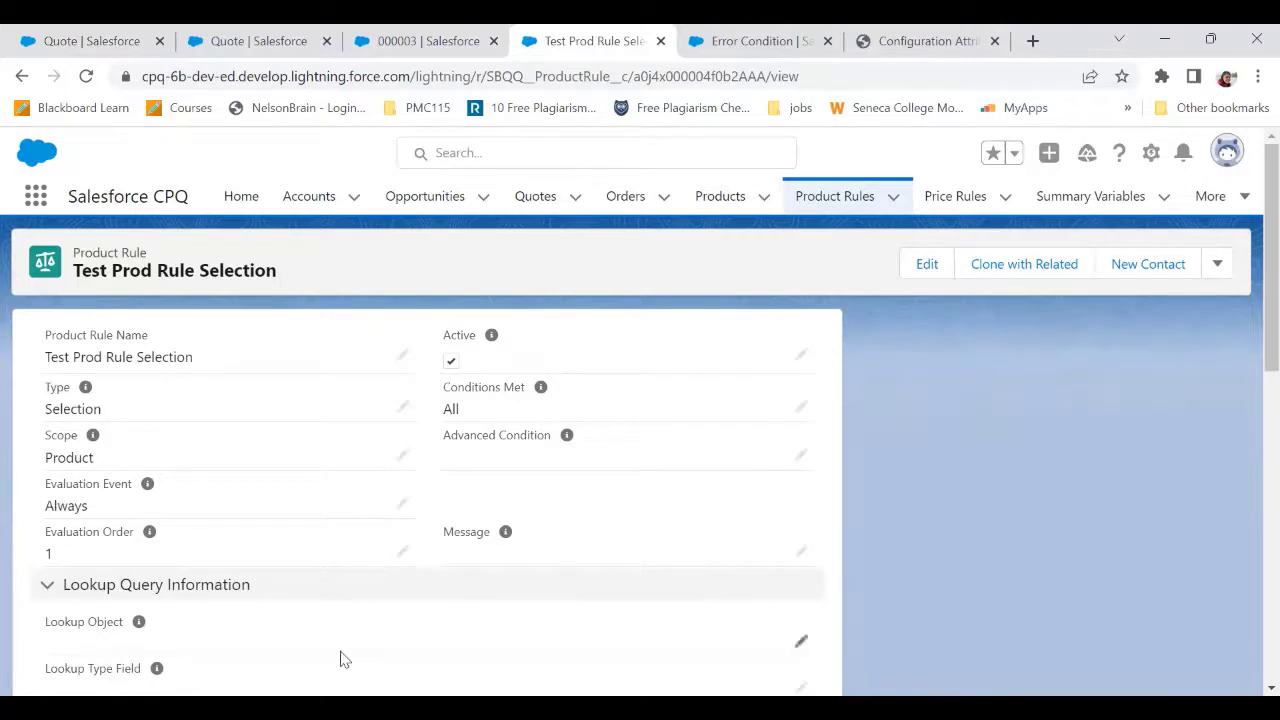
pyautogui.scroll(-6, 1250, 390)
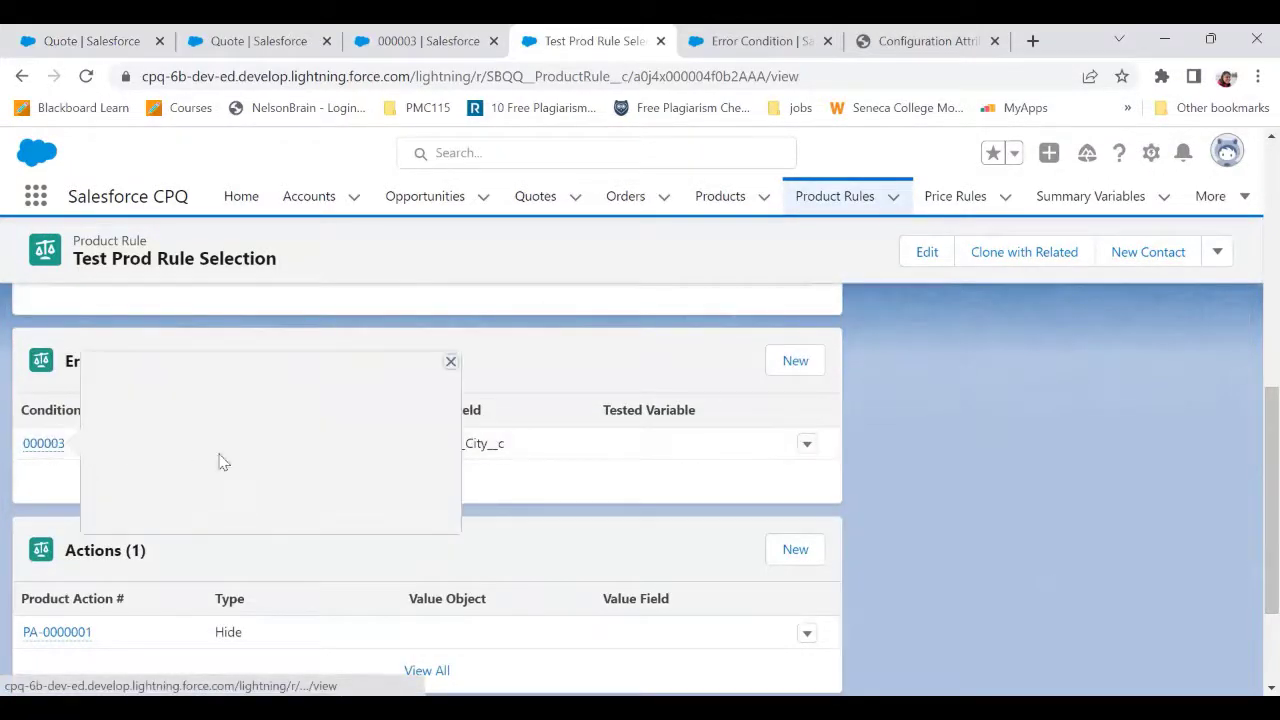
pyautogui.click(86, 76)
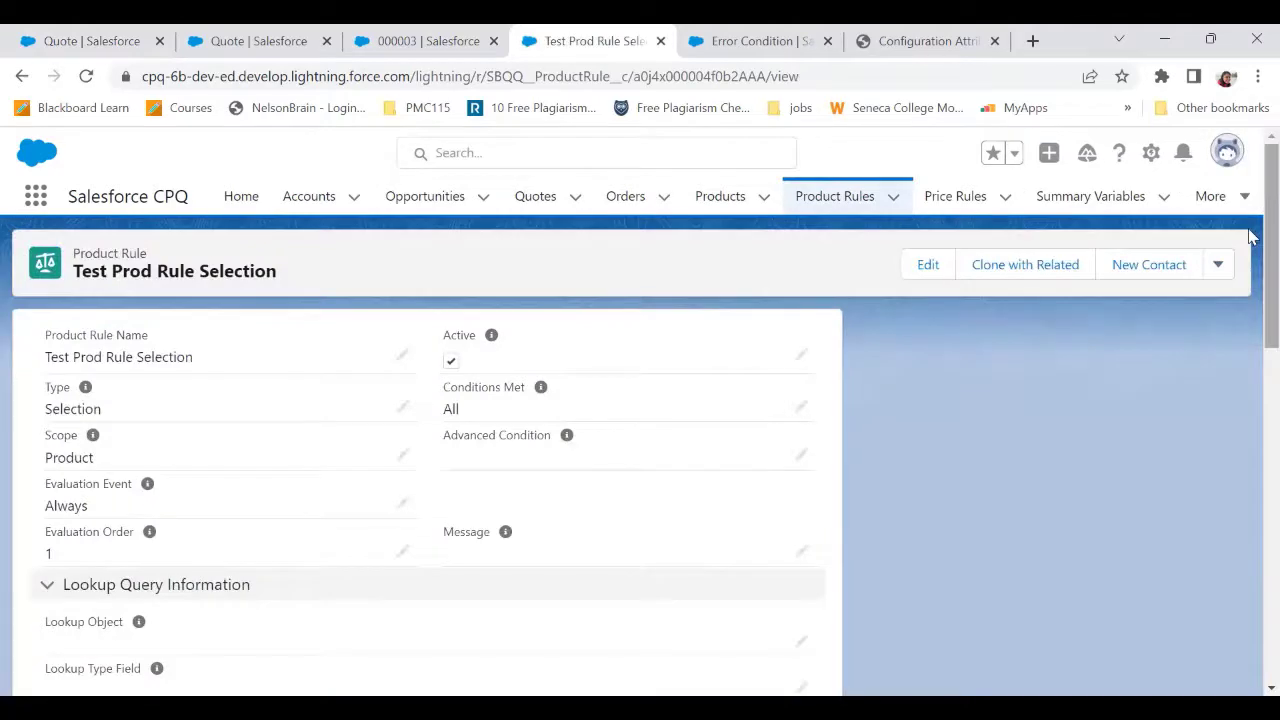
pyautogui.scroll(-5, 1250, 340)
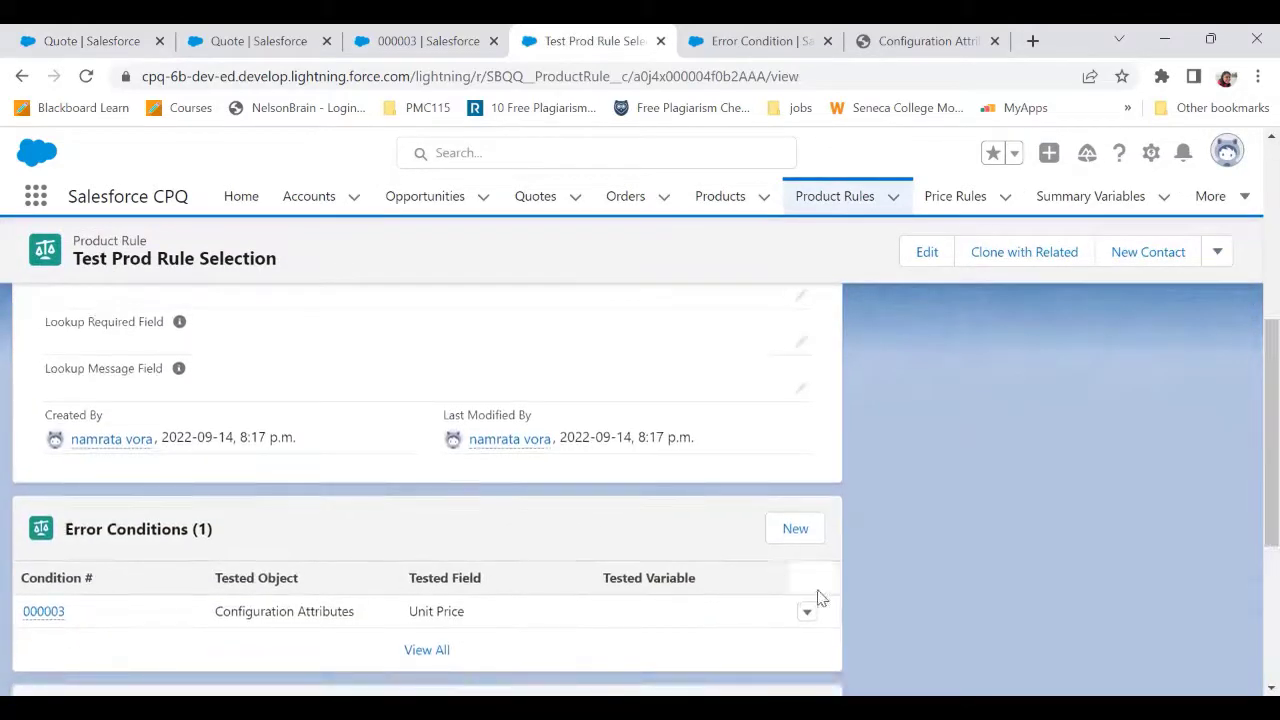
pyautogui.scroll(-3, 1252, 430)
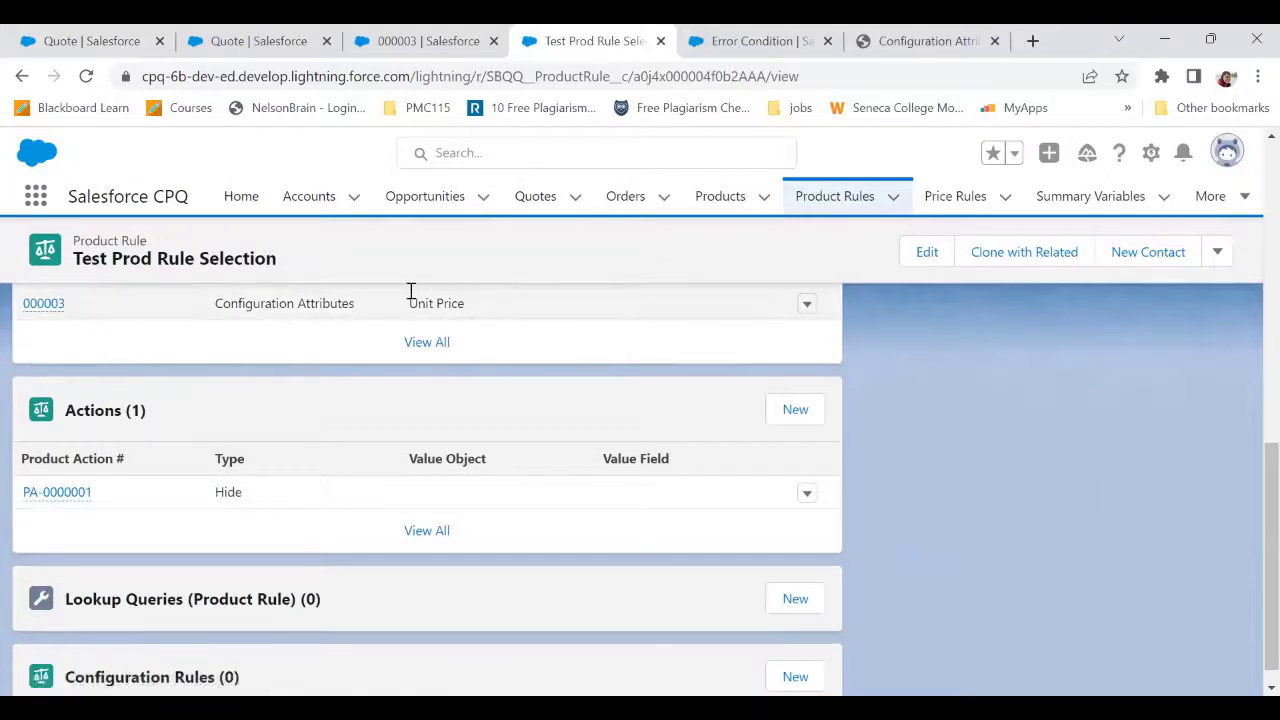
# Review the details of product action PA-0000001, then return to the error conditions of its parent rule
pyautogui.click(57, 492)
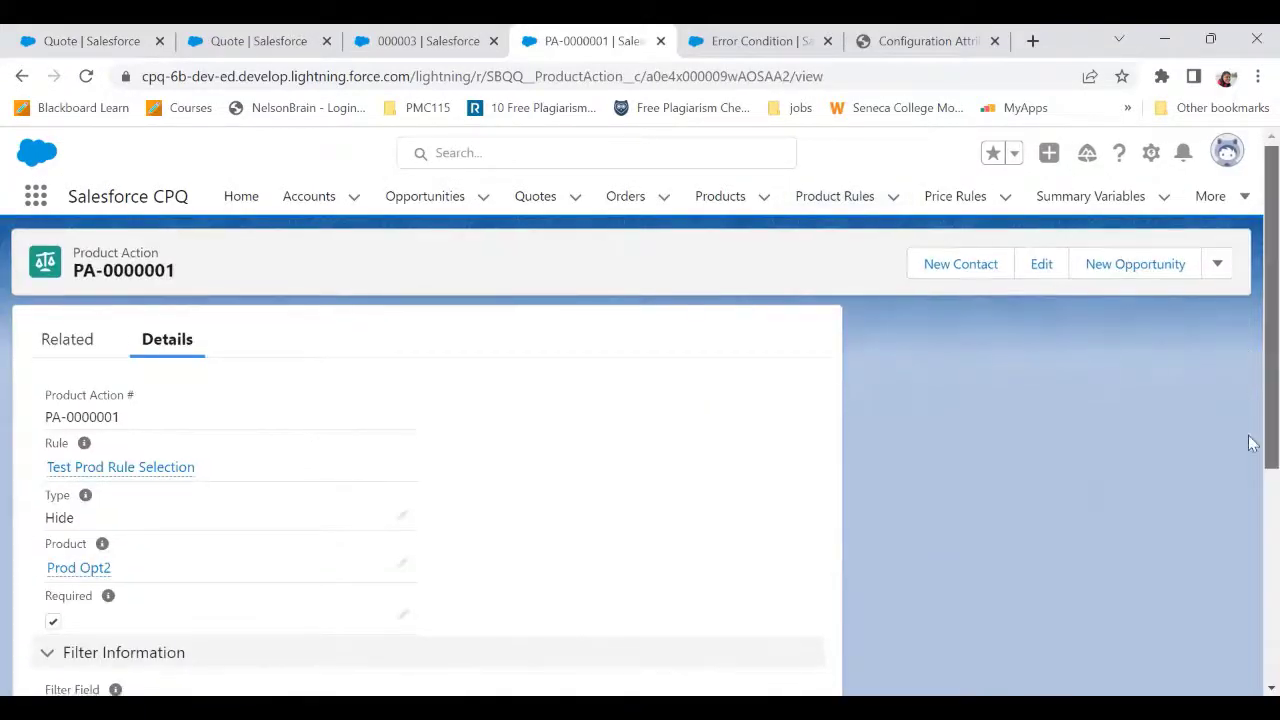
pyautogui.scroll(-3, 1252, 514)
pyautogui.scroll(1, 1250, 446)
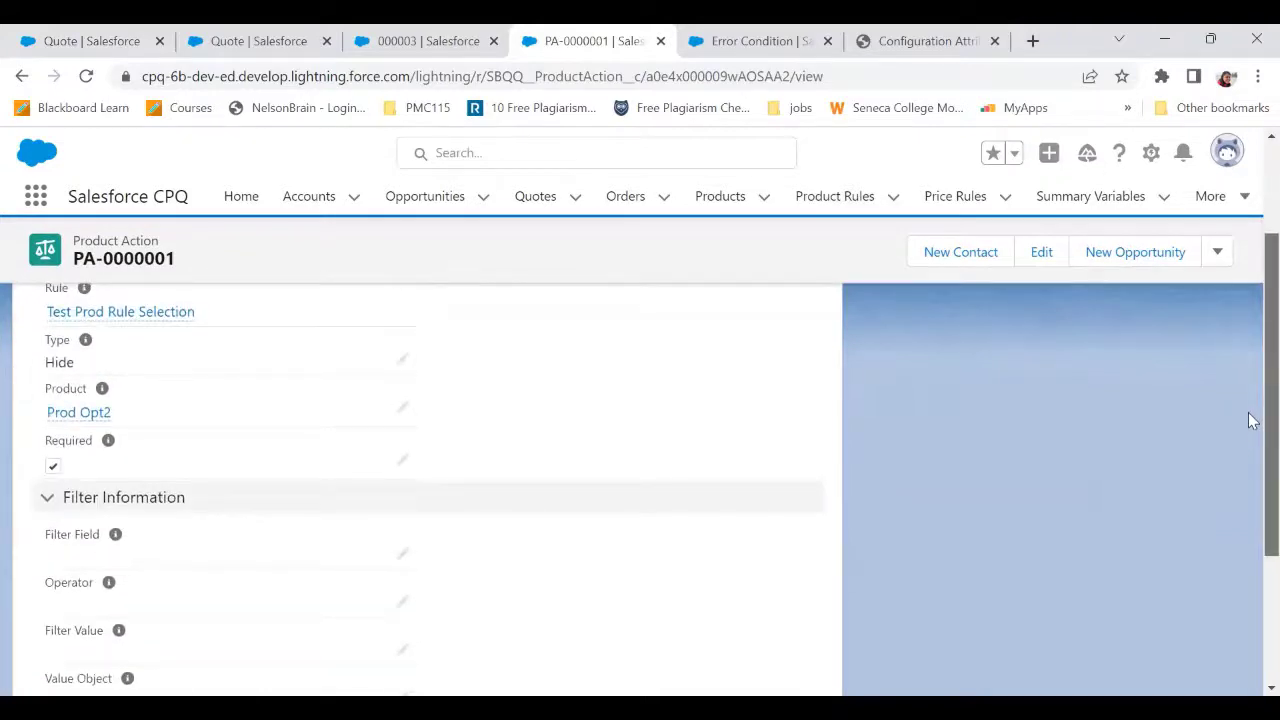
pyautogui.scroll(1, 1252, 446)
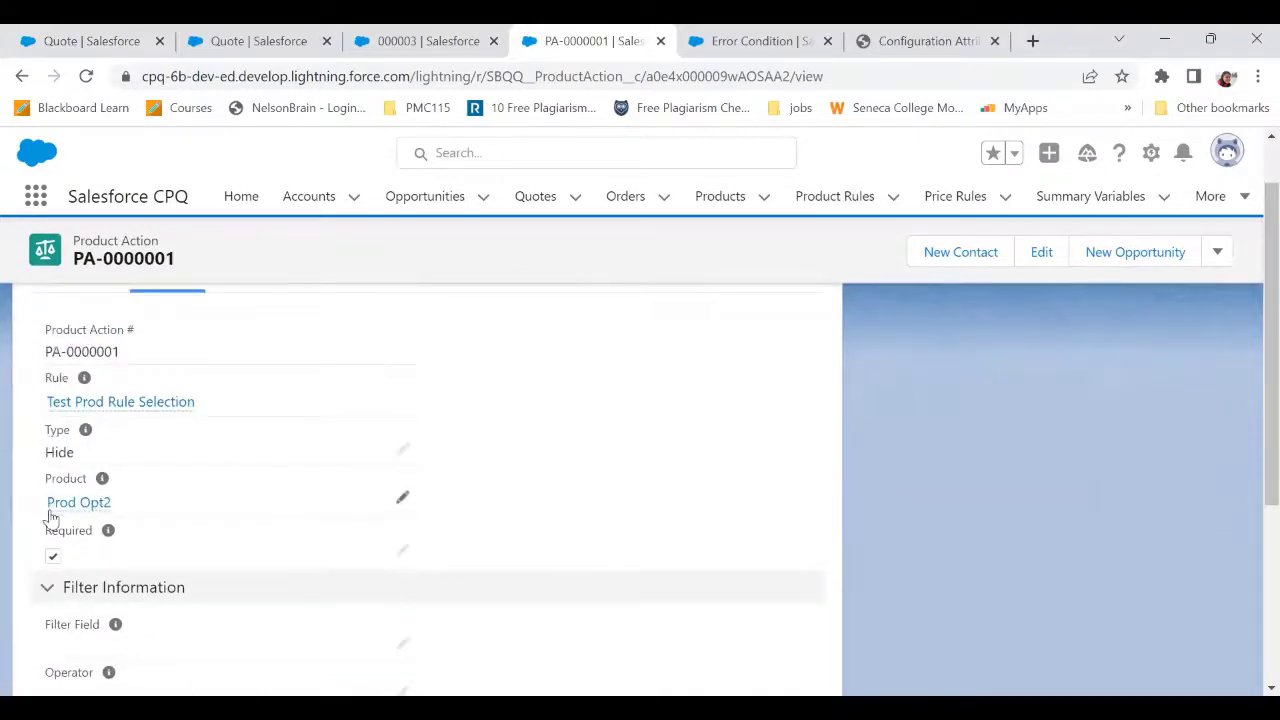
pyautogui.click(126, 403)
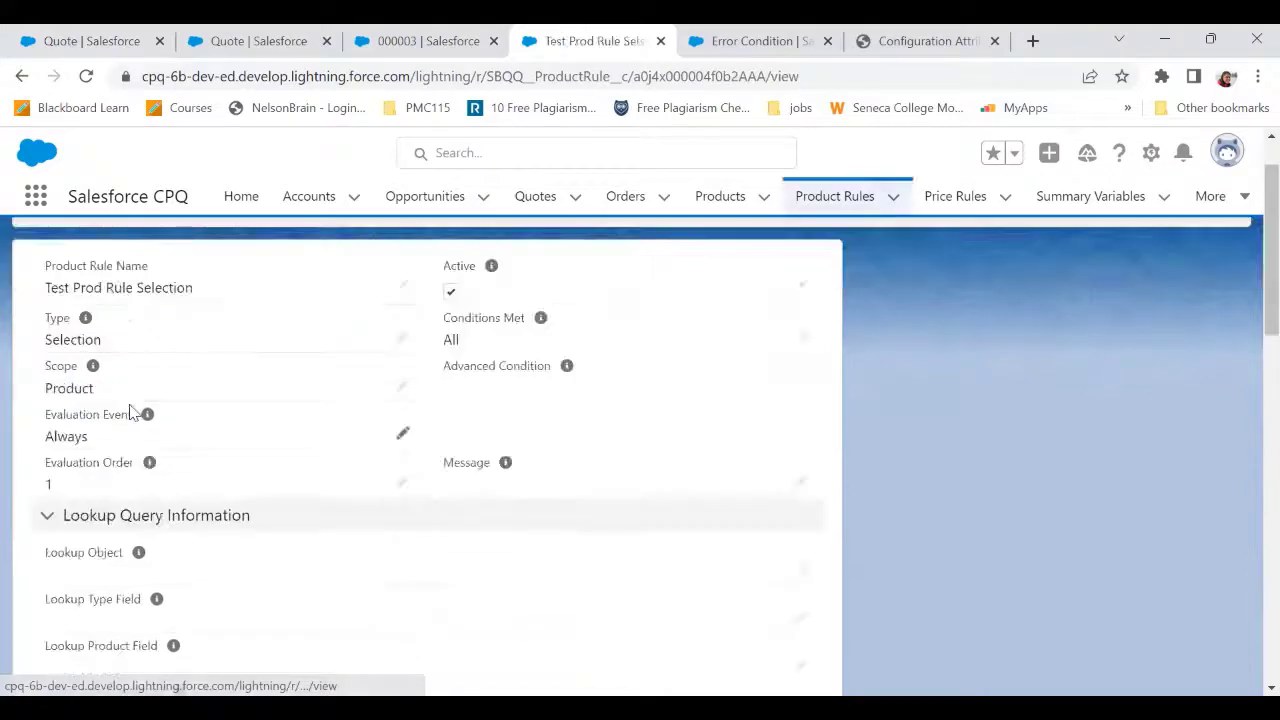
pyautogui.scroll(-5, 1250, 380)
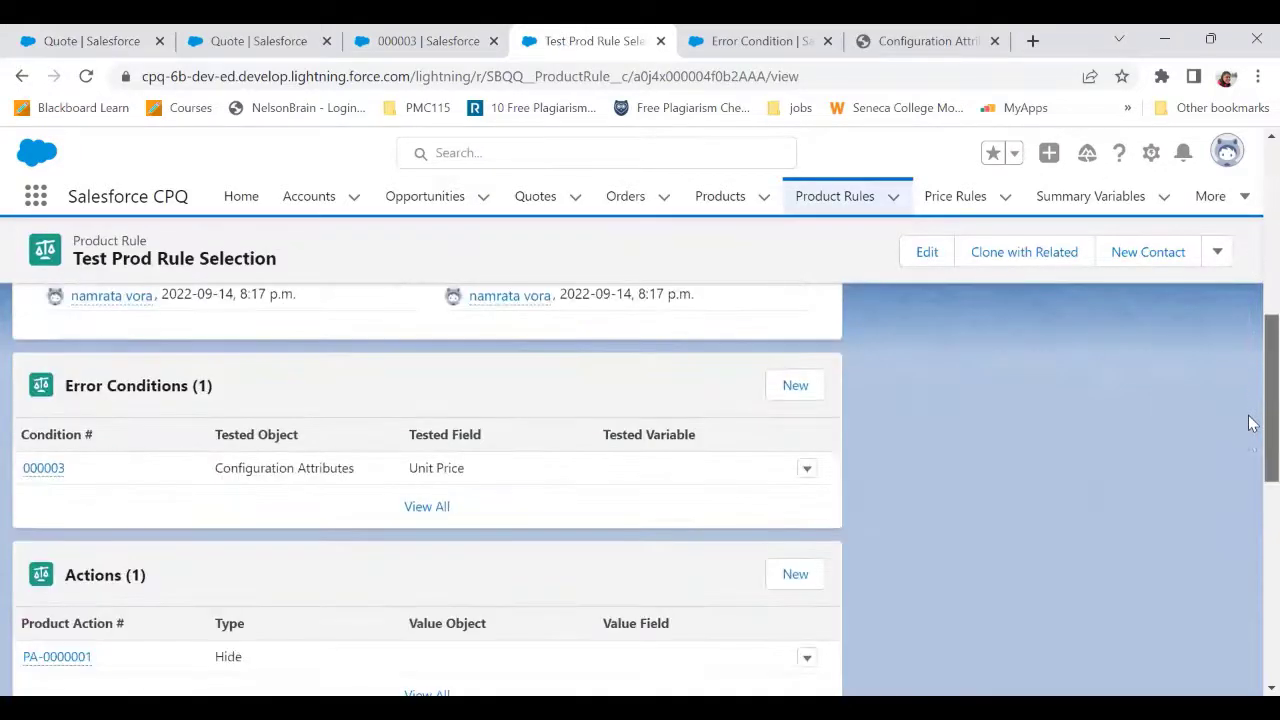
# Return to the bundle configuration on the quote and recheck the Shipping City choices against the product options
pyautogui.click(40, 38)
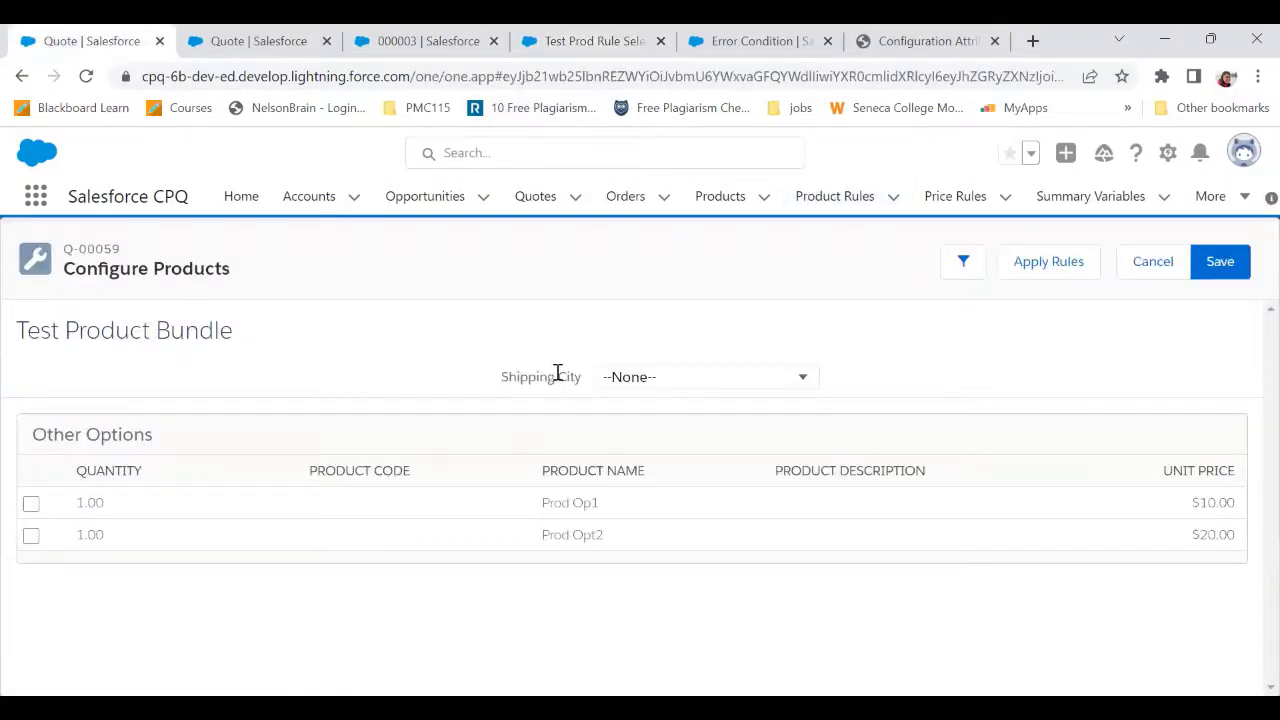
pyautogui.click(645, 377)
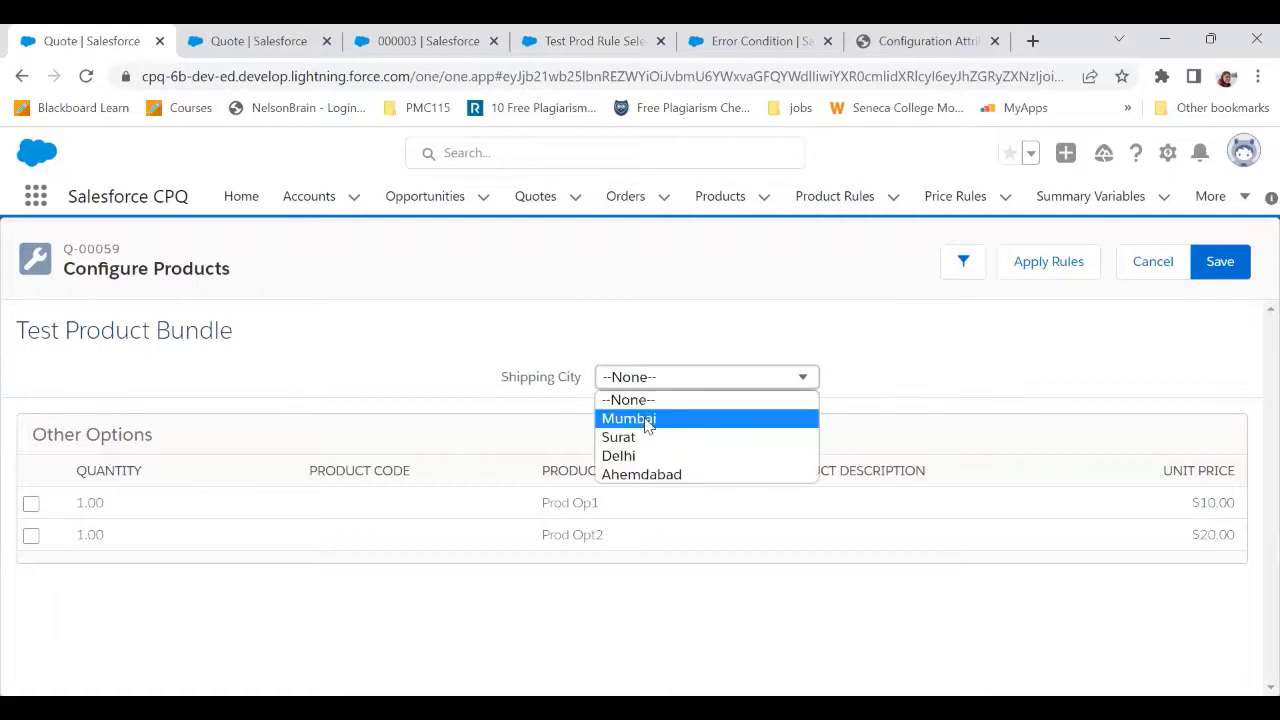
pyautogui.click(843, 370)
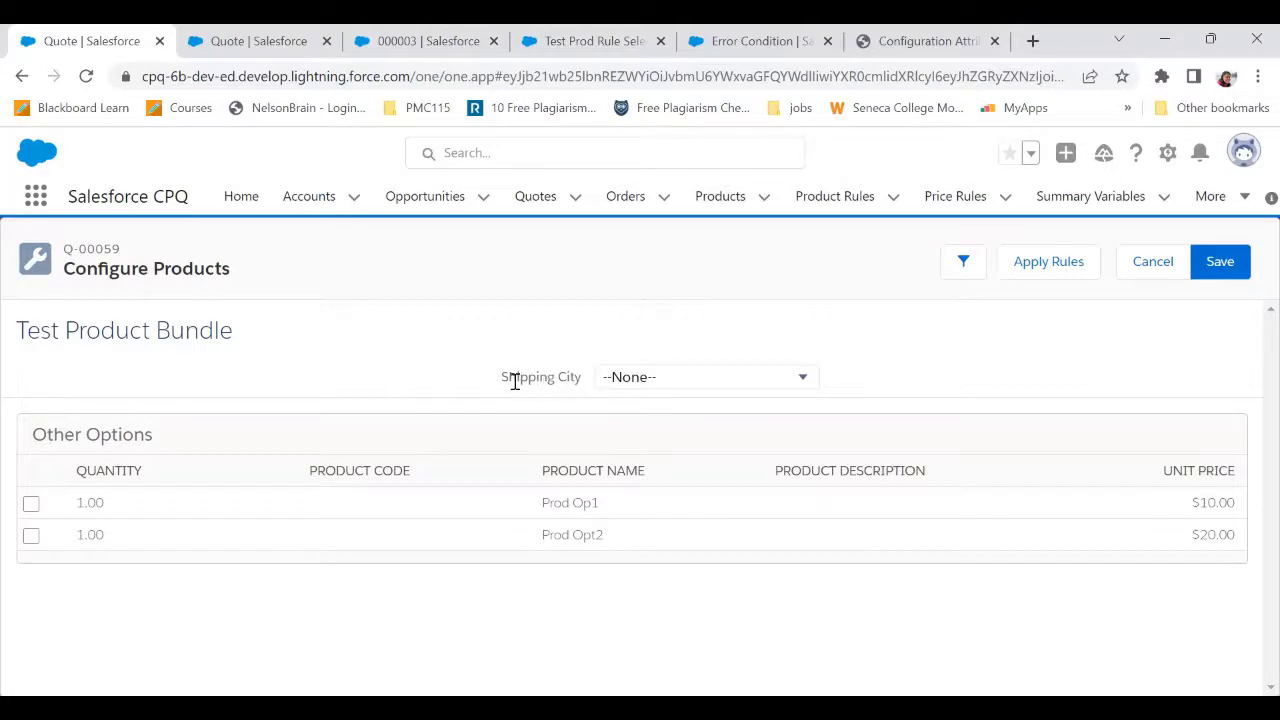
pyautogui.click(634, 380)
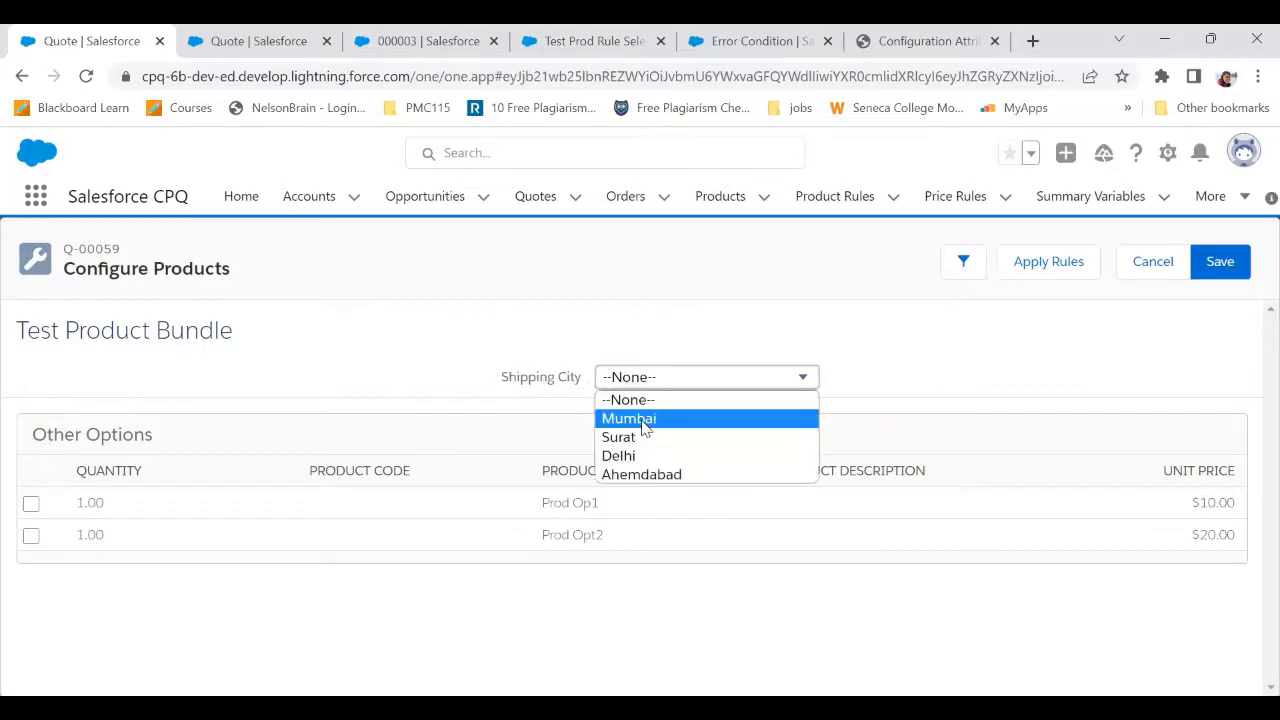
pyautogui.click(505, 360)
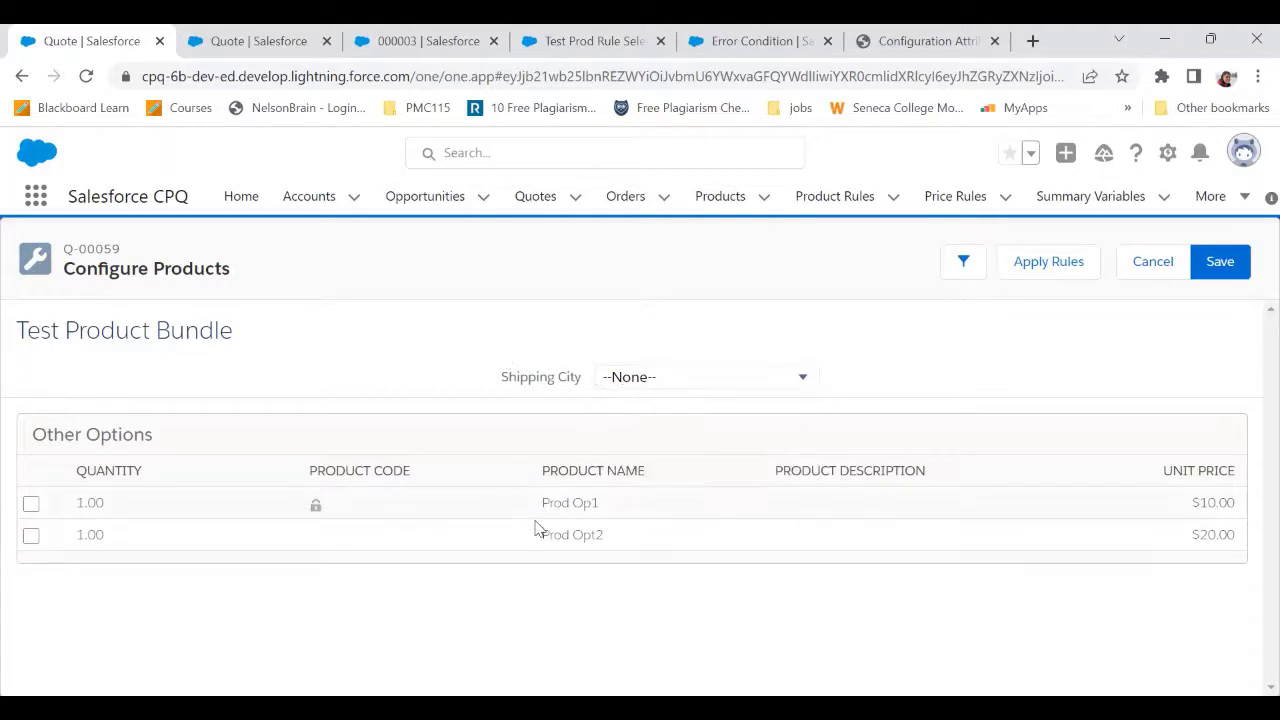
# Open error condition 000003 and inspect the choices available for its Tested Field
pyautogui.click(405, 40)
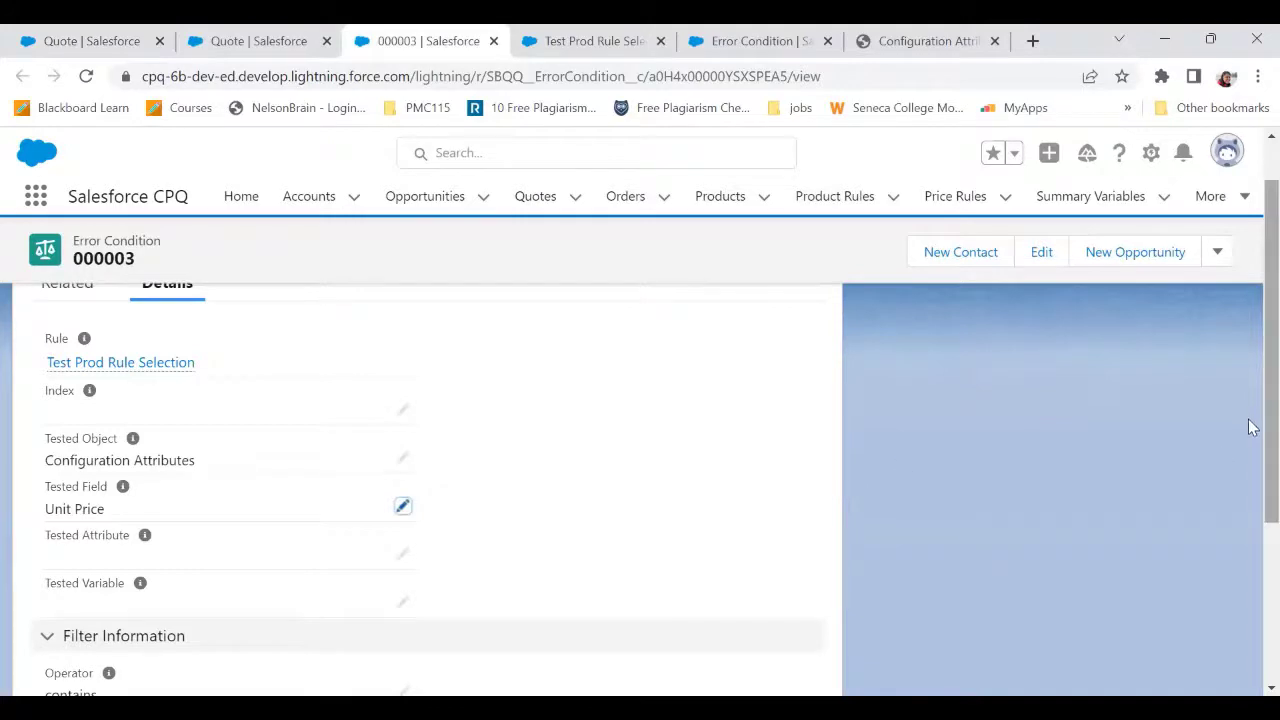
pyautogui.scroll(2, 1249, 423)
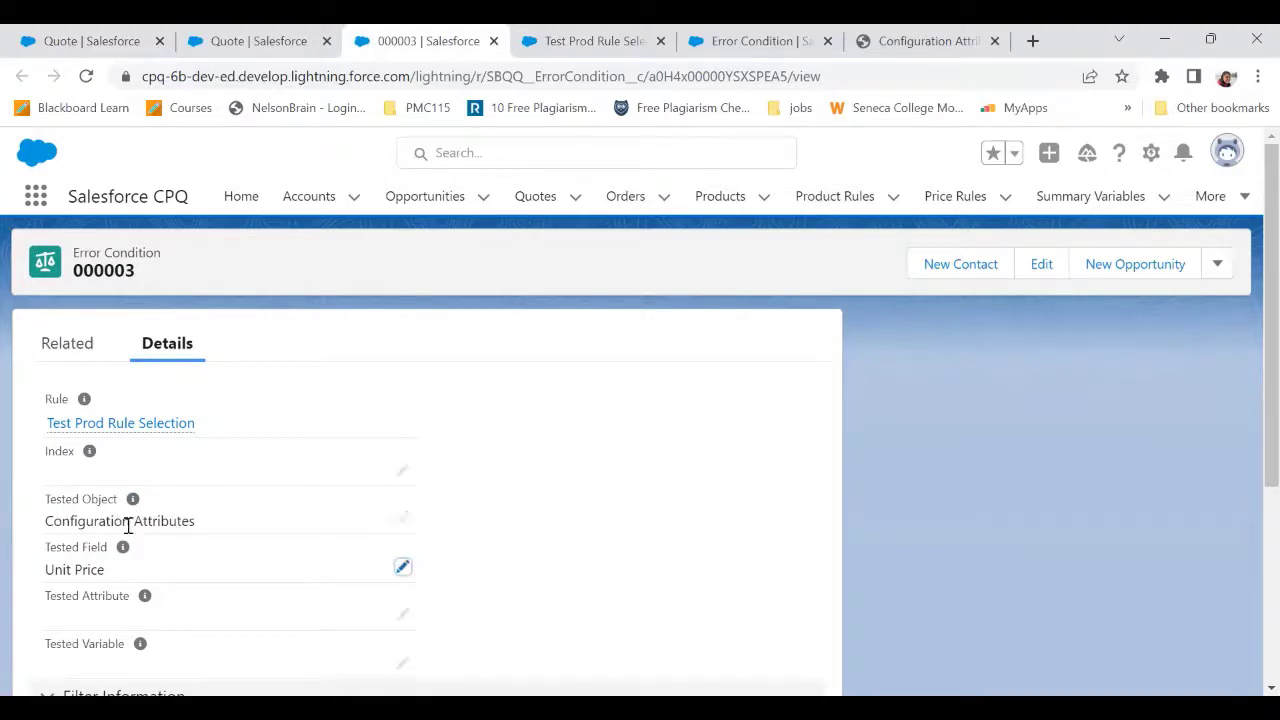
pyautogui.scroll(-1, 1252, 440)
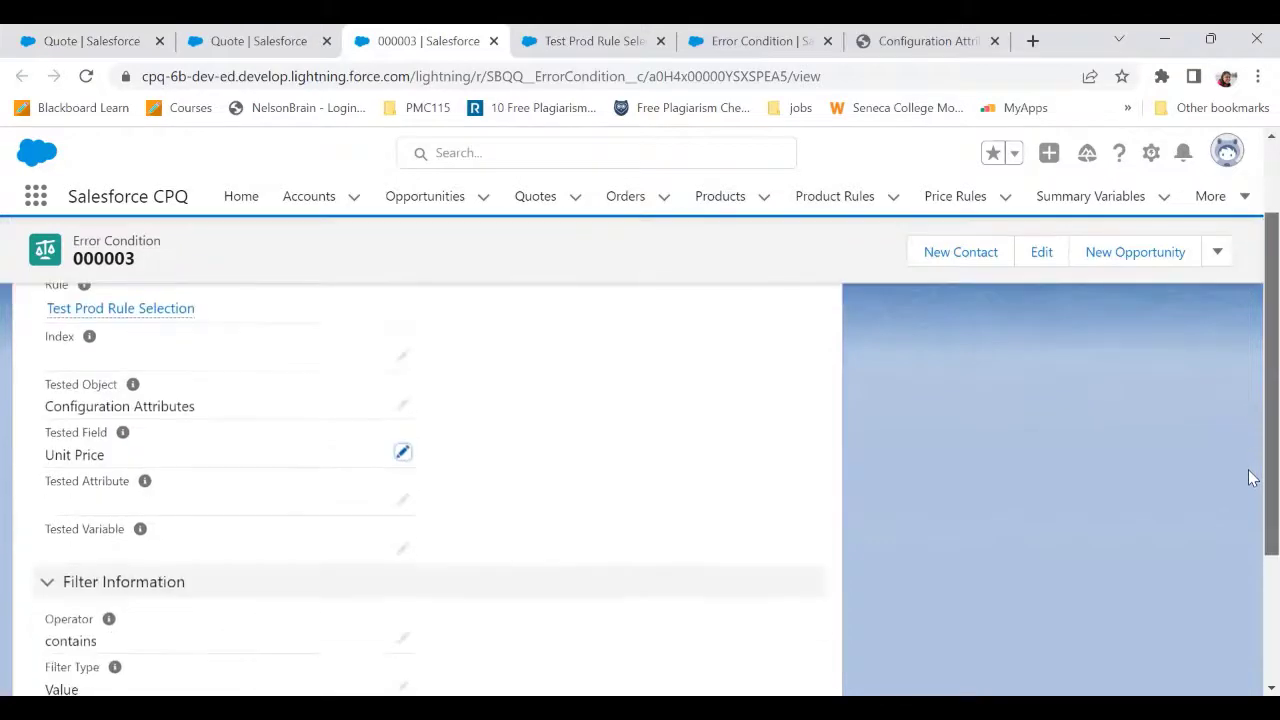
pyautogui.click(403, 454)
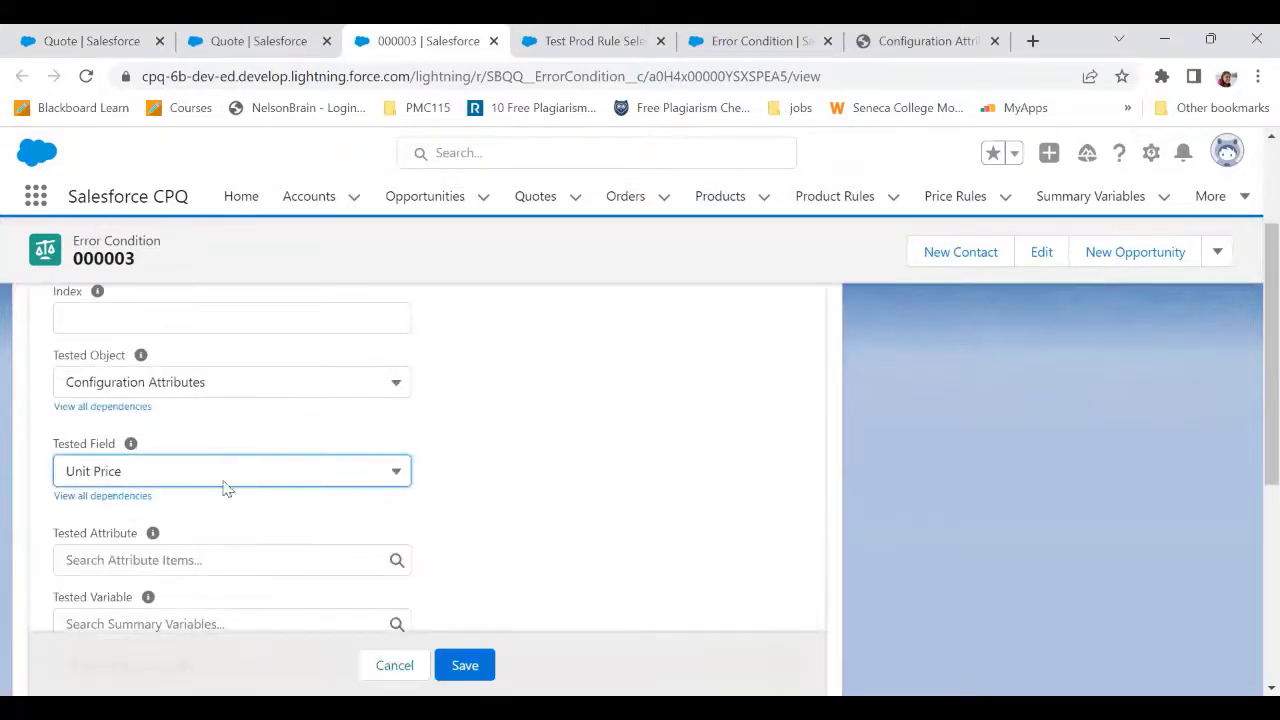
pyautogui.click(227, 484)
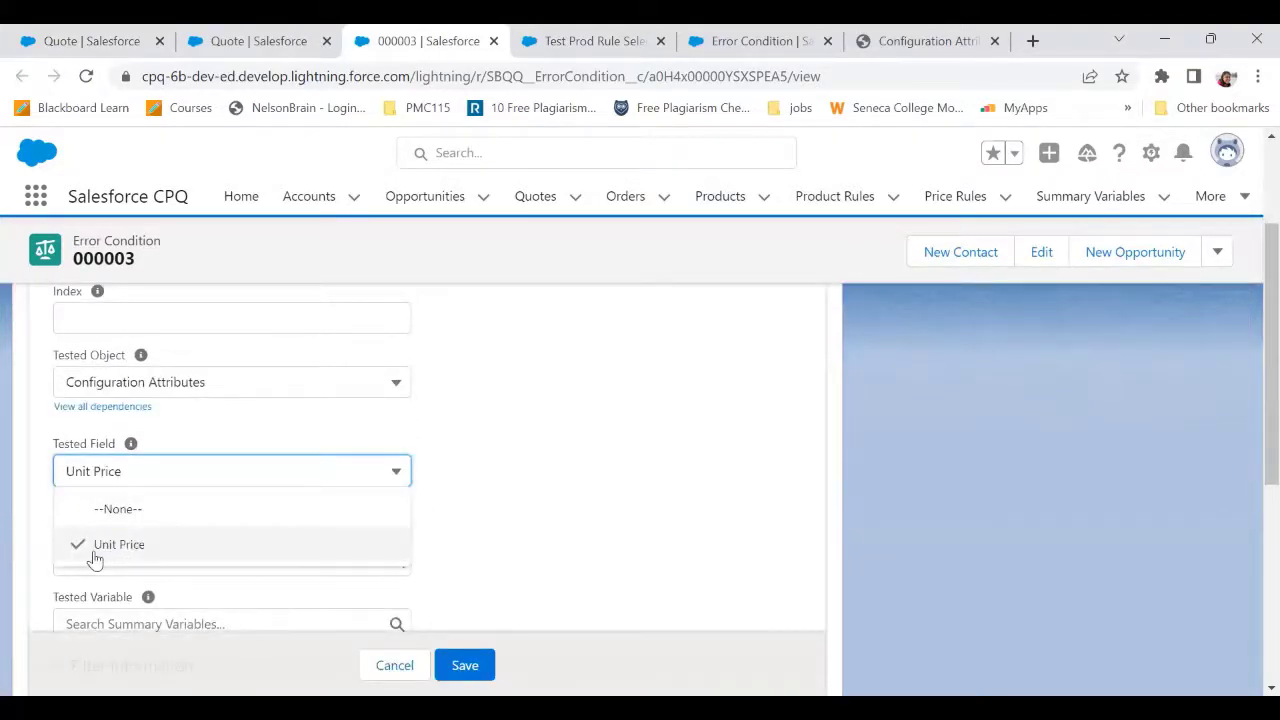
pyautogui.click(771, 417)
# Search the fields and relationships of the Configuration Attribute object for "target"
pyautogui.click(612, 30)
pyautogui.click(948, 36)
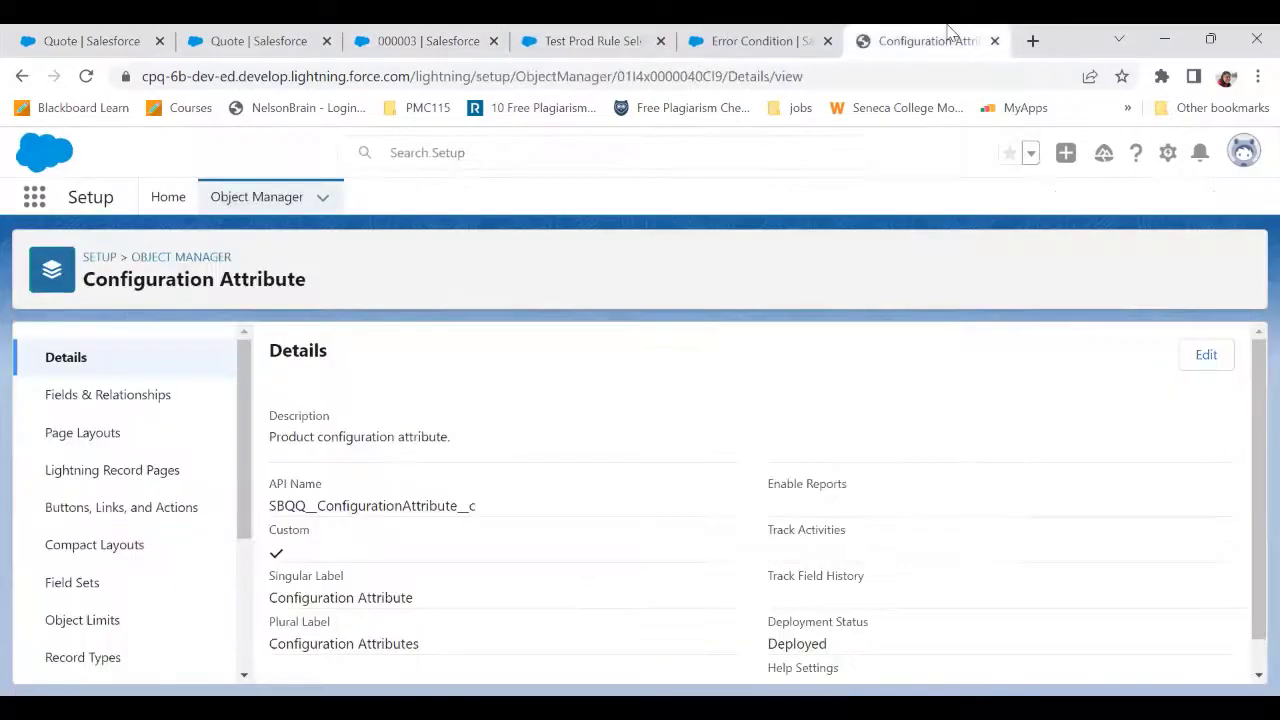
pyautogui.click(134, 402)
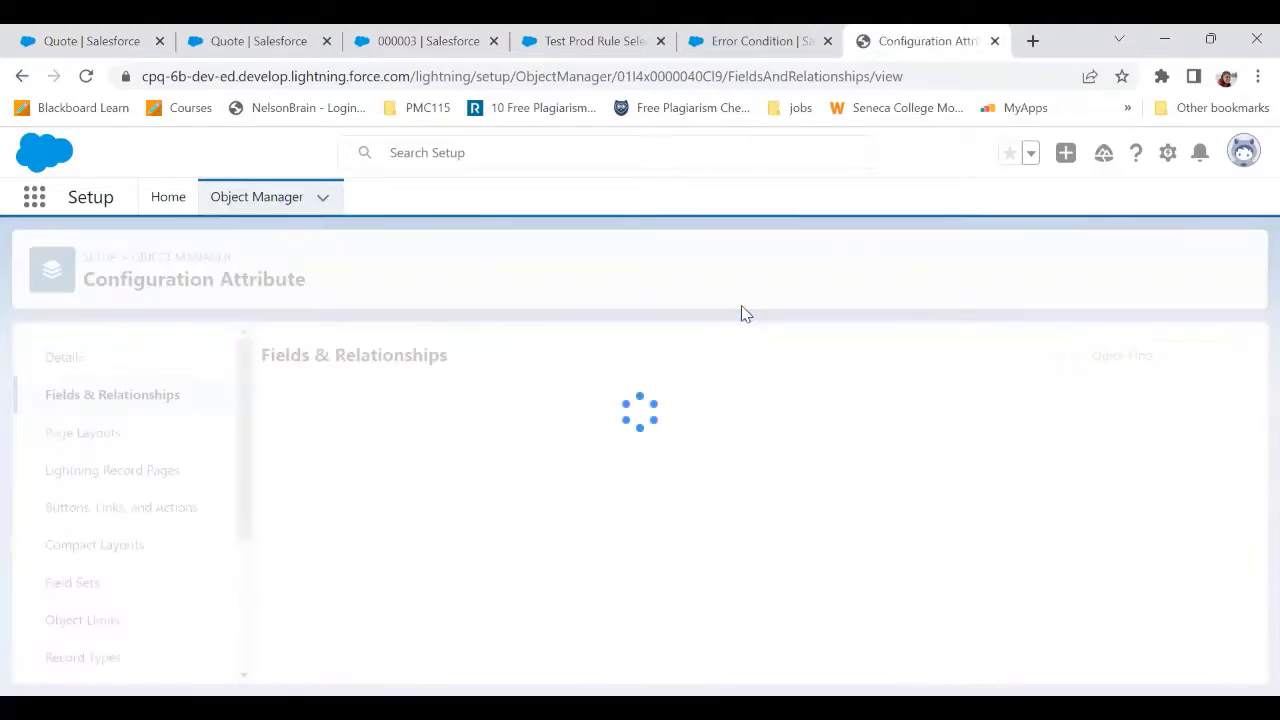
pyautogui.click(693, 355)
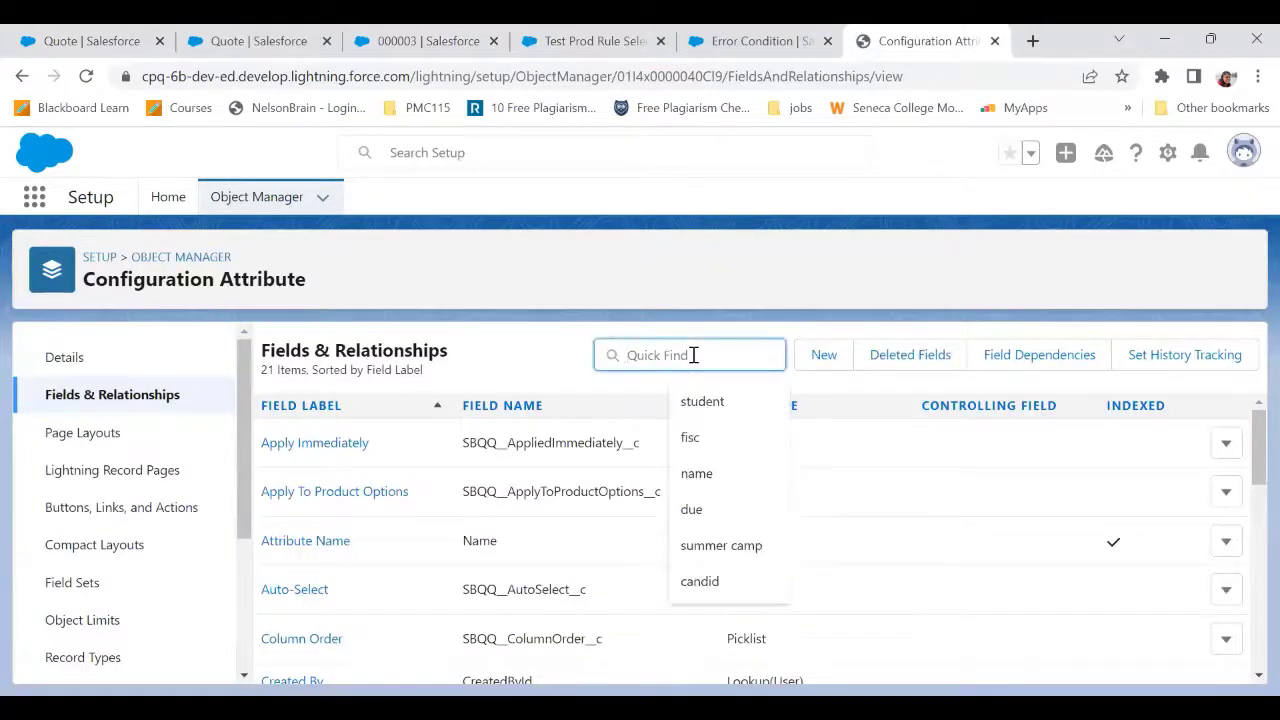
pyautogui.write('target')
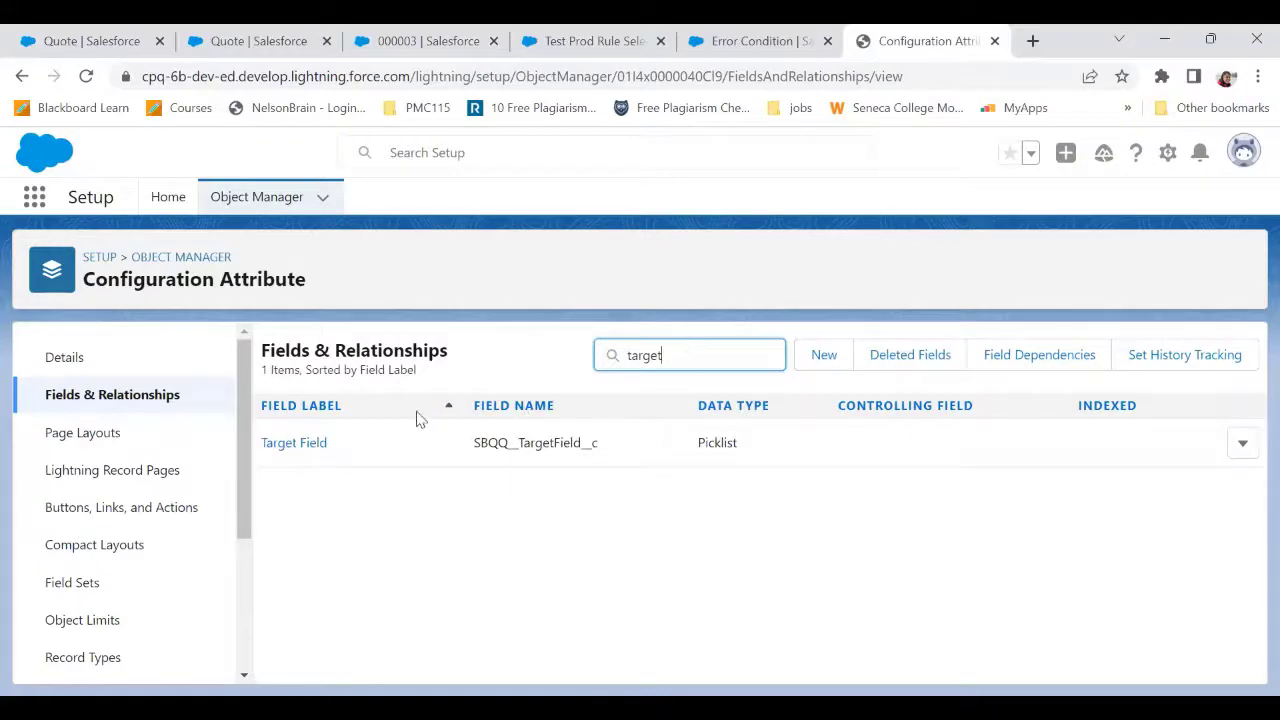
# Open the Target Field definition of the Configuration Attribute object and review its picklist values
pyautogui.click(290, 443)
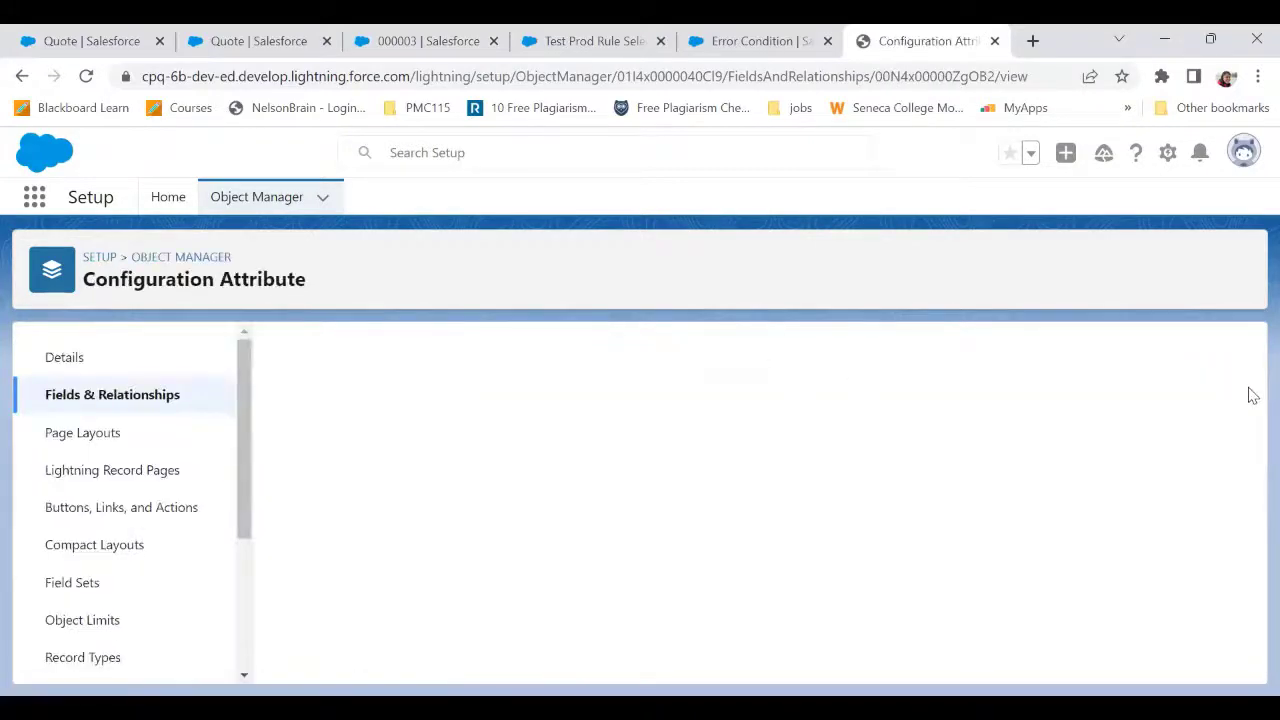
pyautogui.moveTo(1253, 396); pyautogui.dragTo(1253, 650)
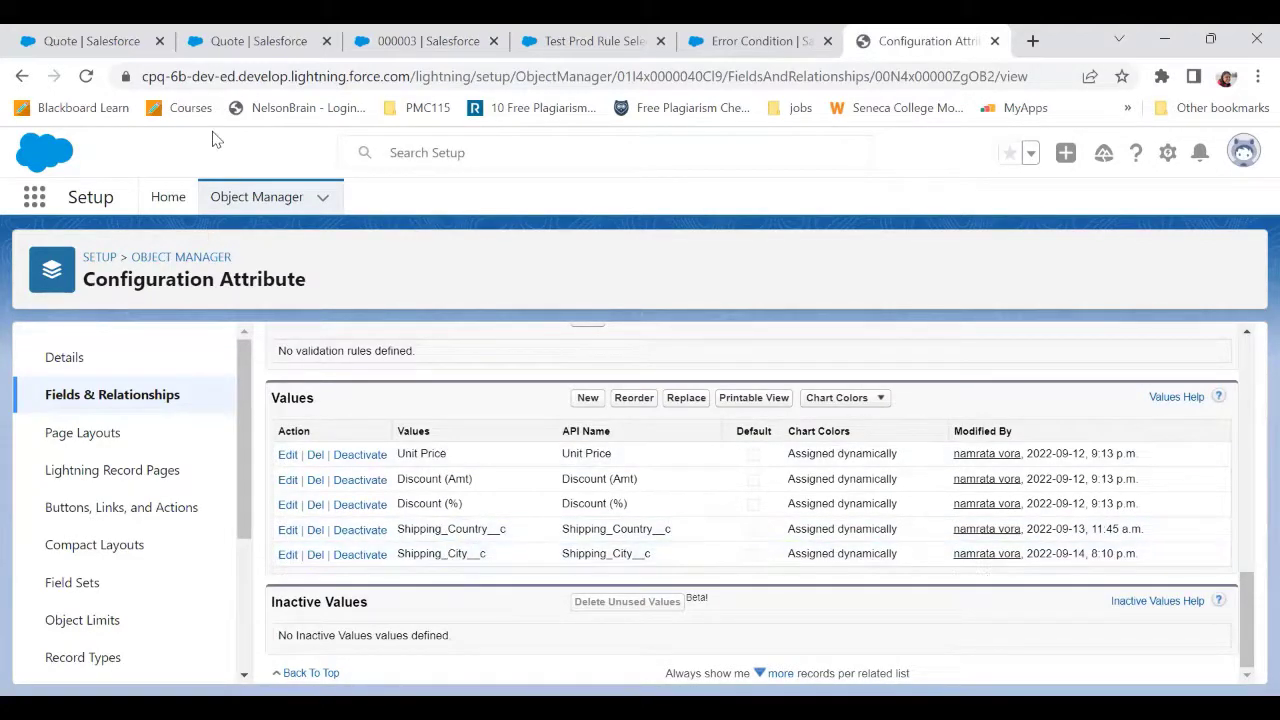
# Return to error condition 000003, check the choices offered for Tested Field, and leave the record without saving
pyautogui.click(737, 32)
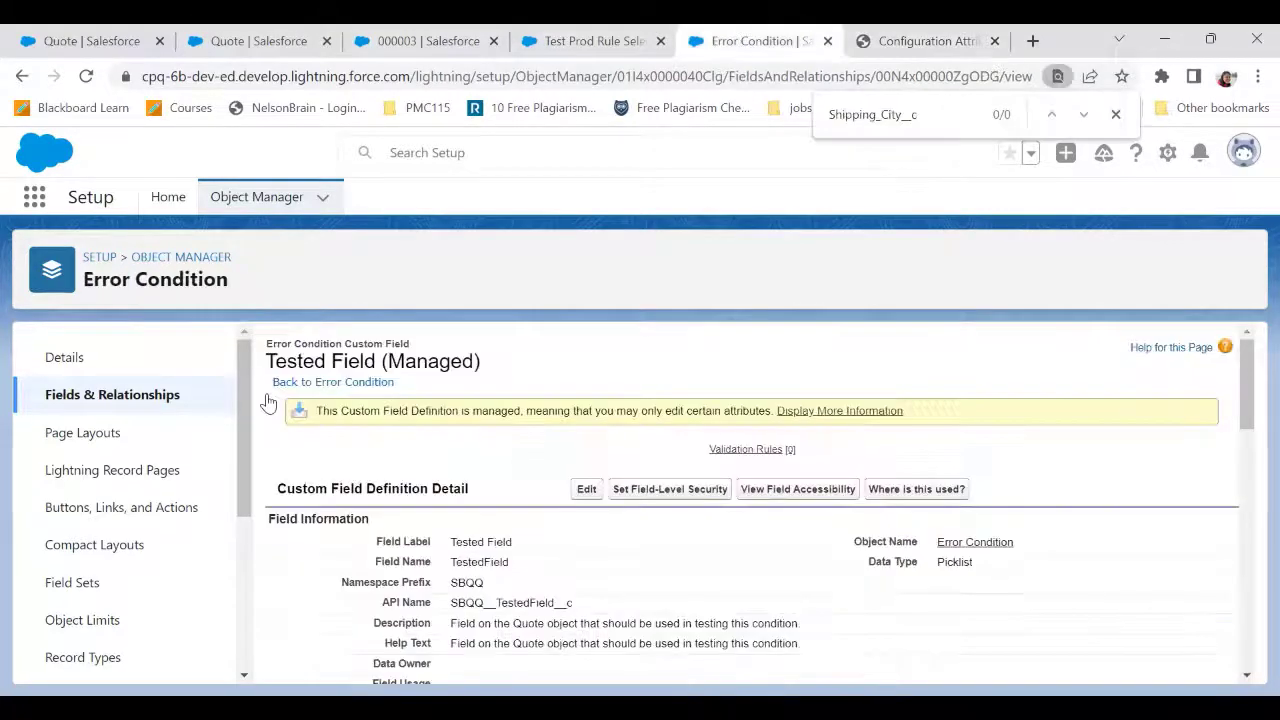
pyautogui.click(420, 40)
pyautogui.click(220, 478)
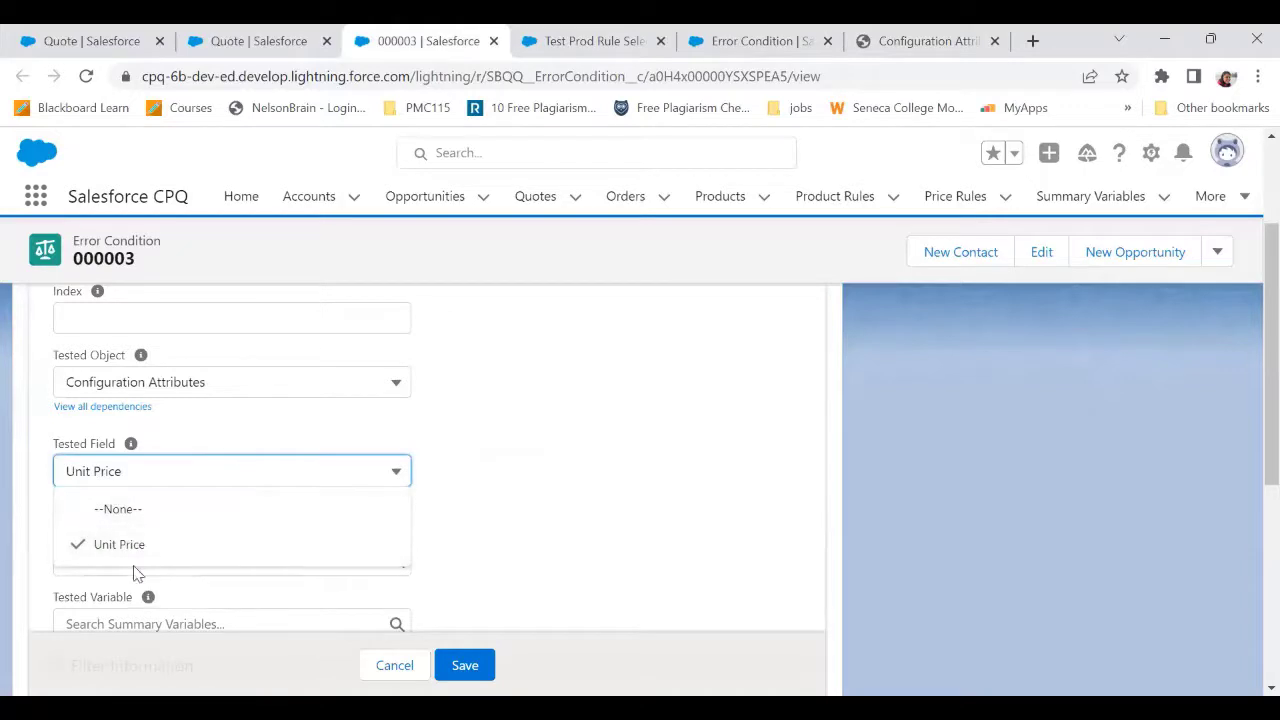
pyautogui.click(391, 665)
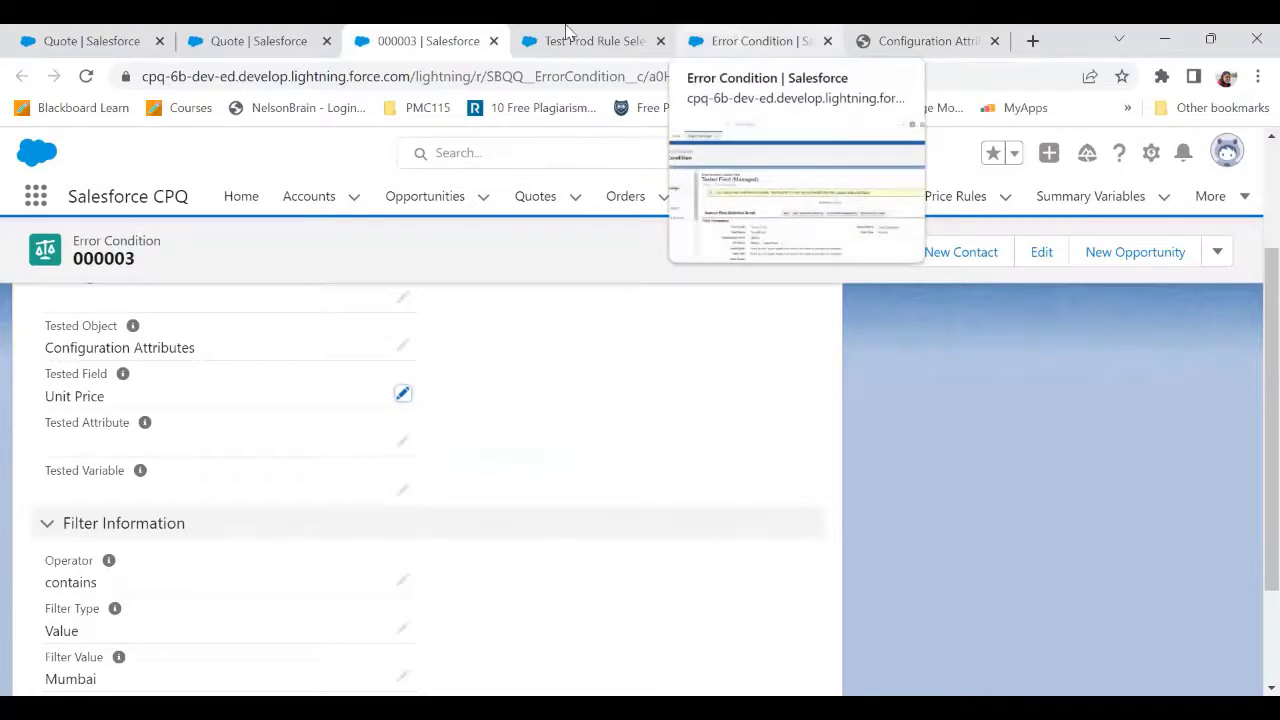
# Search the Error Condition fields for "test", open Tested Field, and compare its picklist values with the Shipping_City__c value of Target Field
pyautogui.click(740, 36)
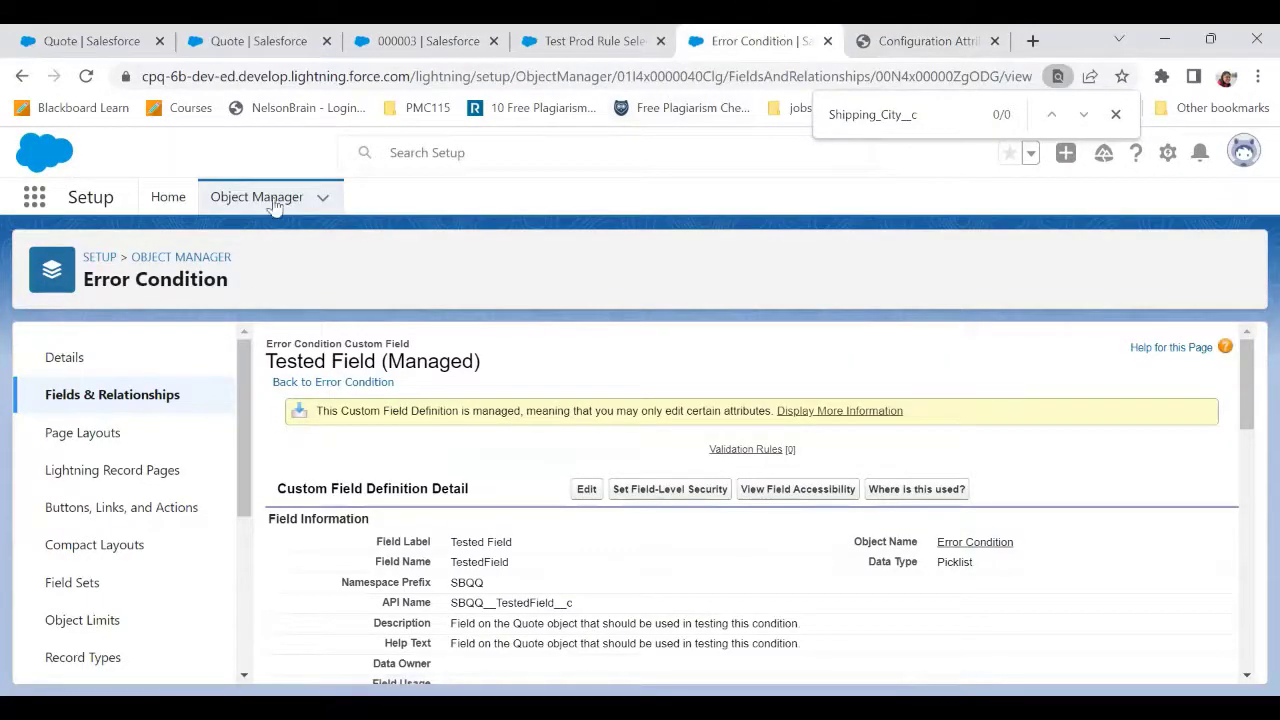
pyautogui.click(153, 400)
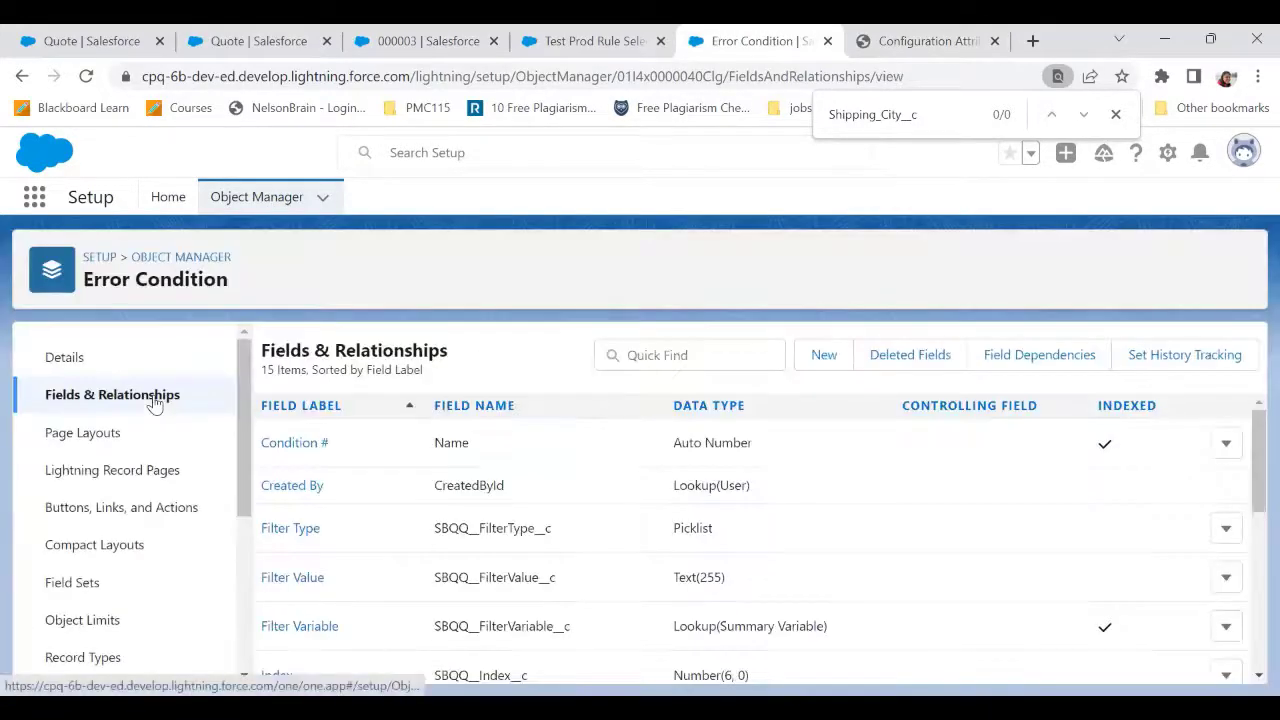
pyautogui.click(666, 354)
pyautogui.write('test')
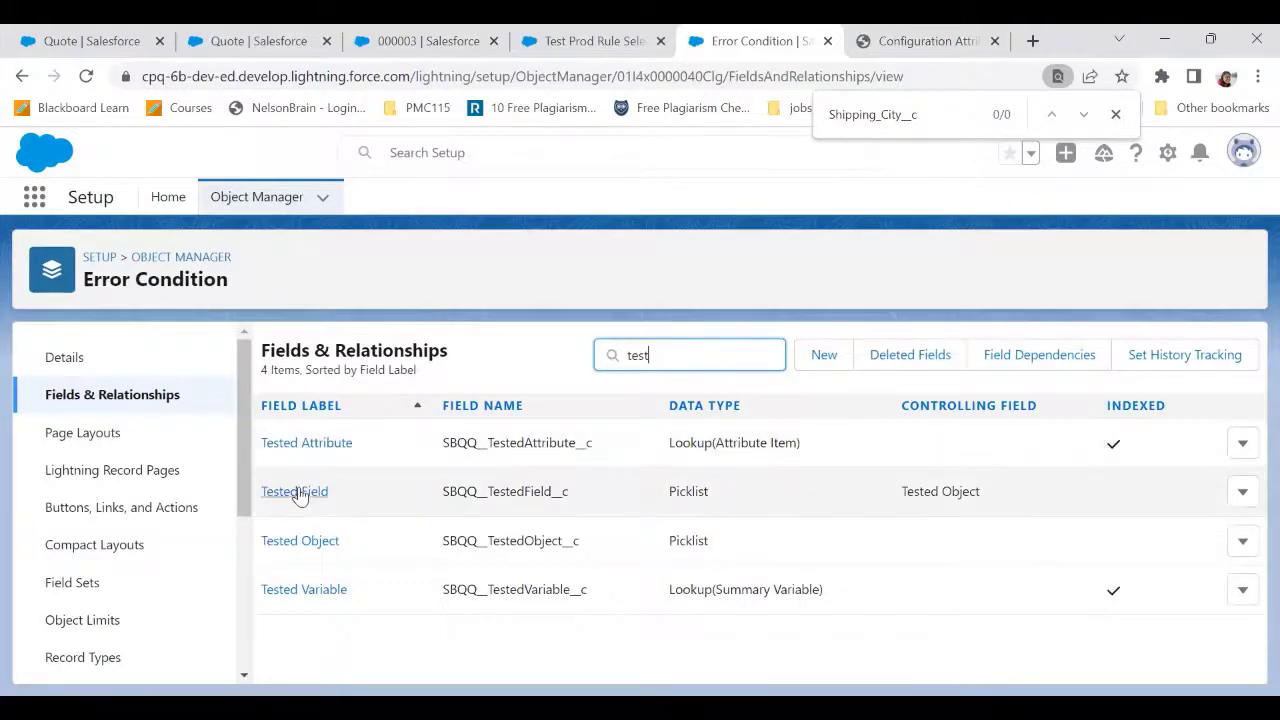
pyautogui.click(297, 493)
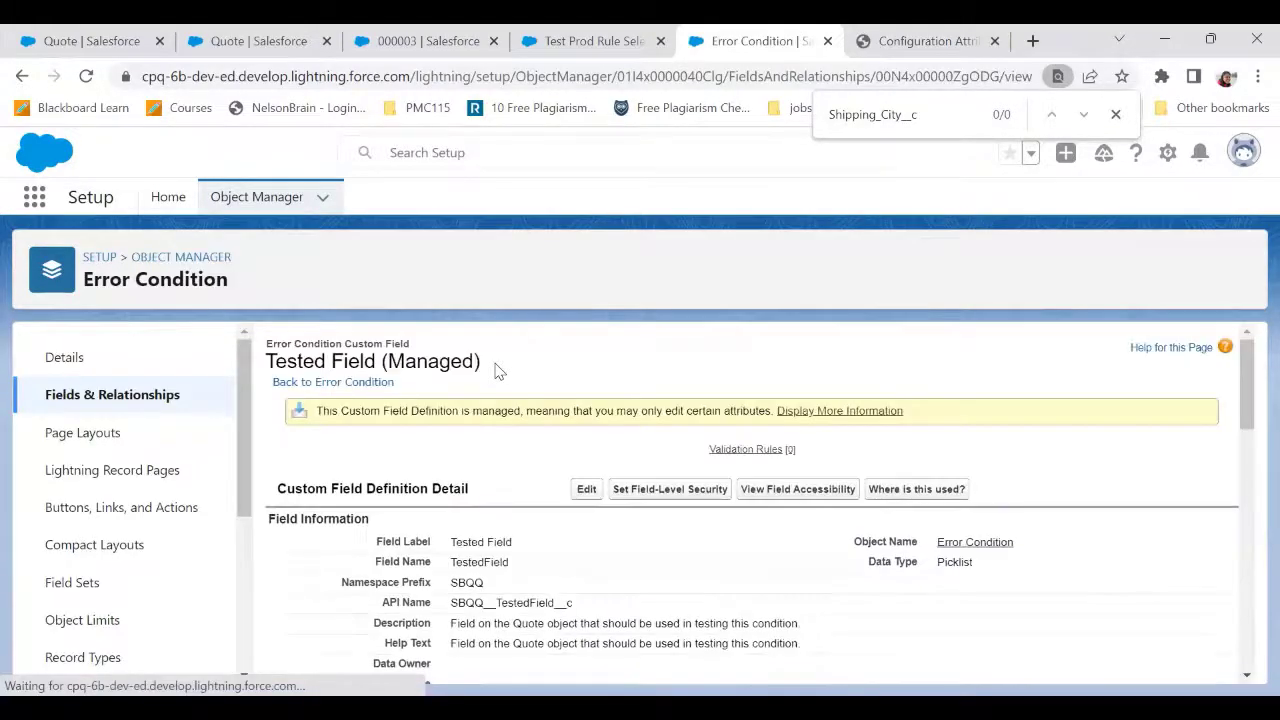
pyautogui.moveTo(1250, 403); pyautogui.dragTo(1251, 630)
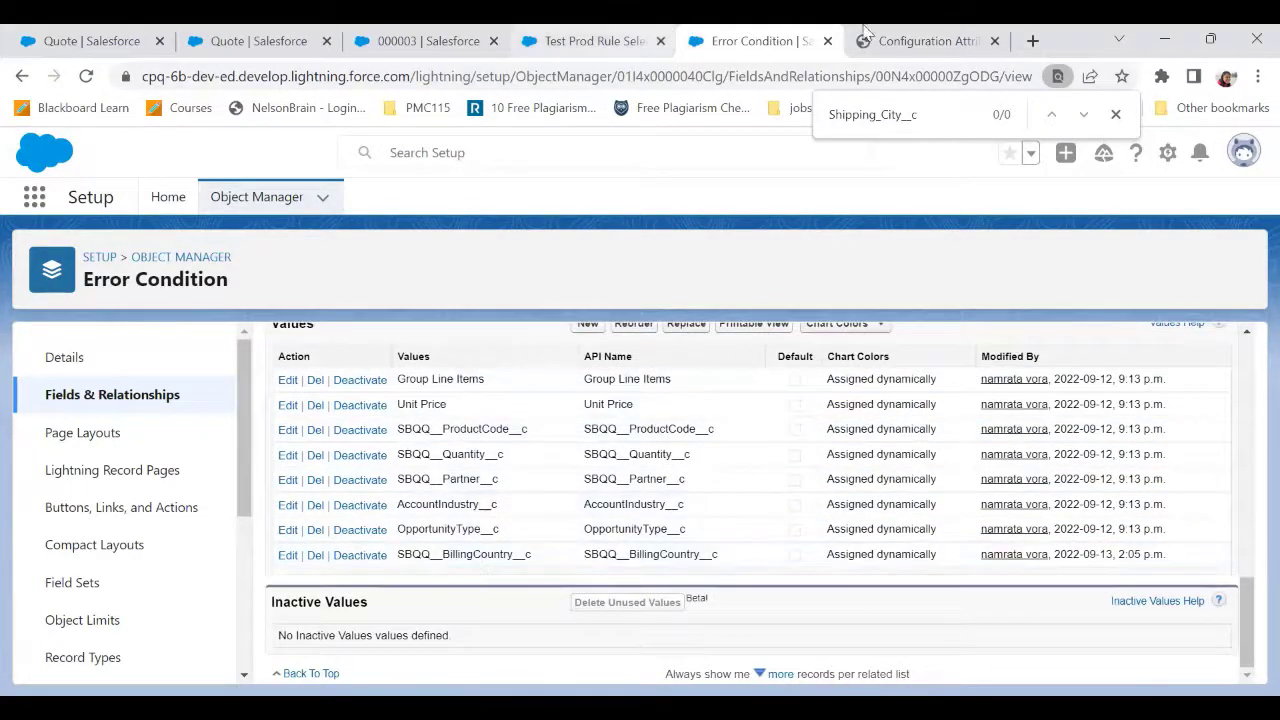
pyautogui.click(912, 41)
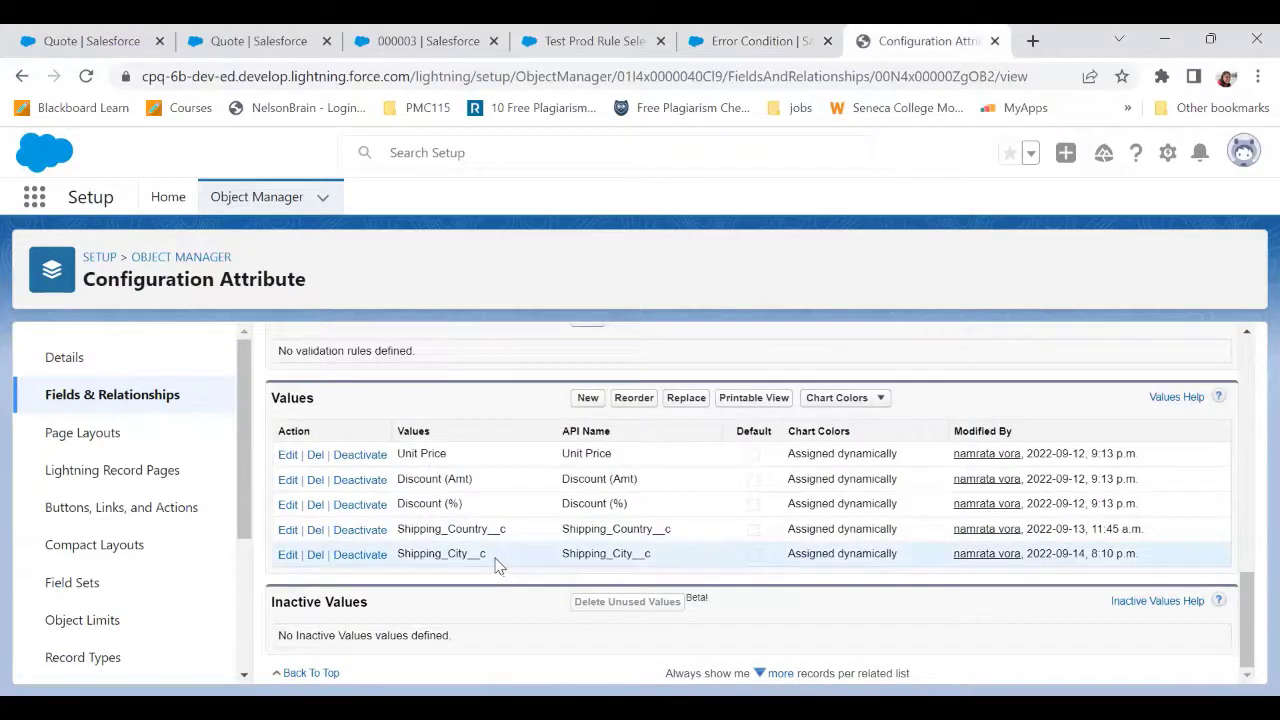
pyautogui.doubleClick(451, 555)
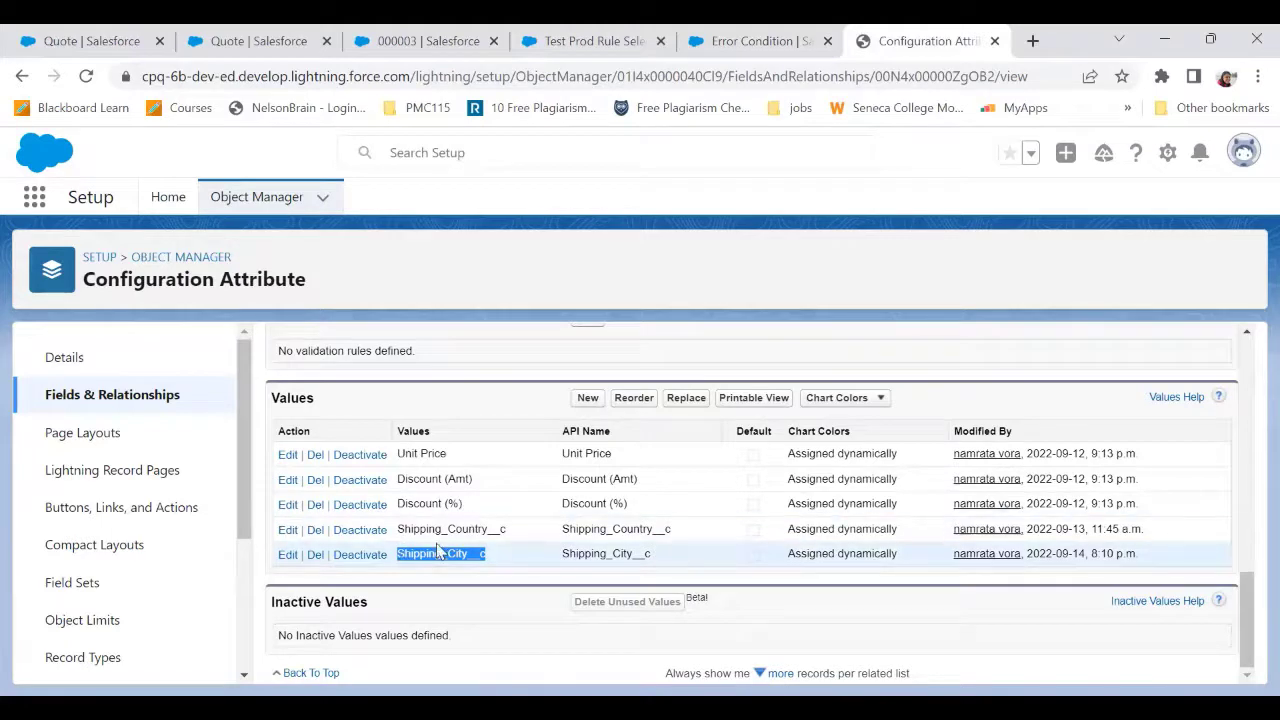
# Open Setup in a new tab, search the Object Manager for "option", and open the Product Option object
pyautogui.click(1168, 160)
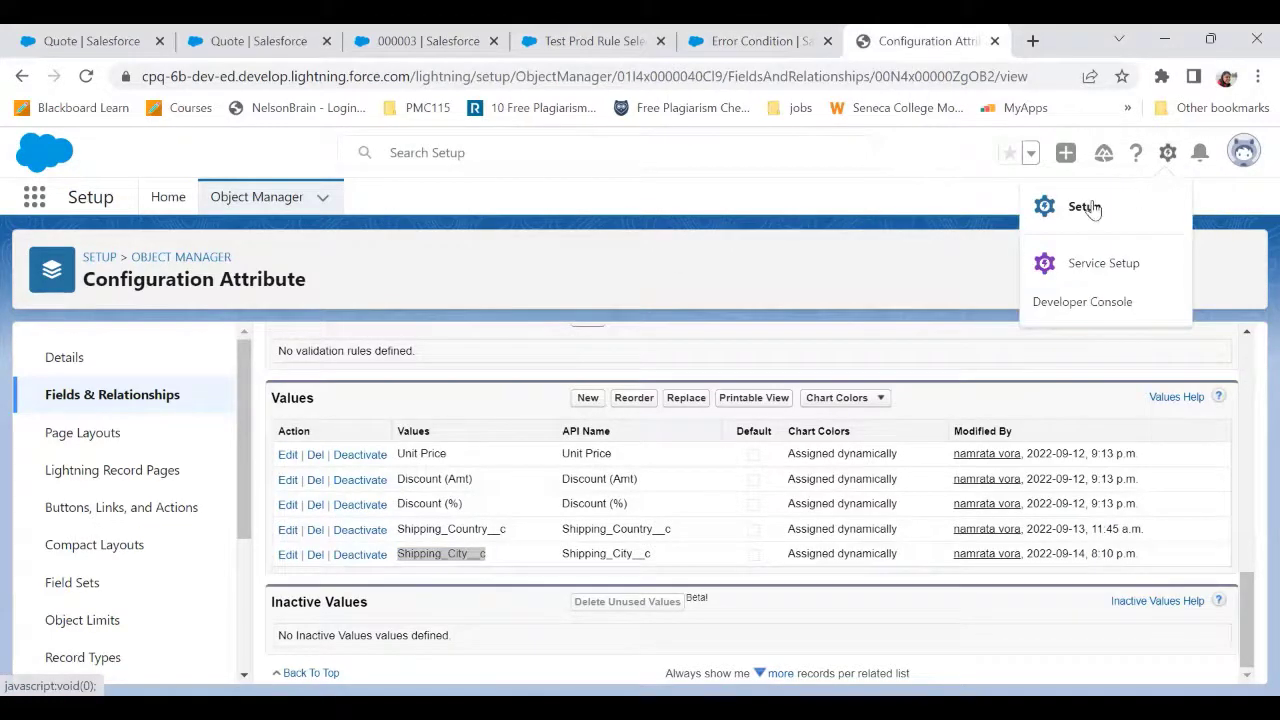
pyautogui.click(1090, 206)
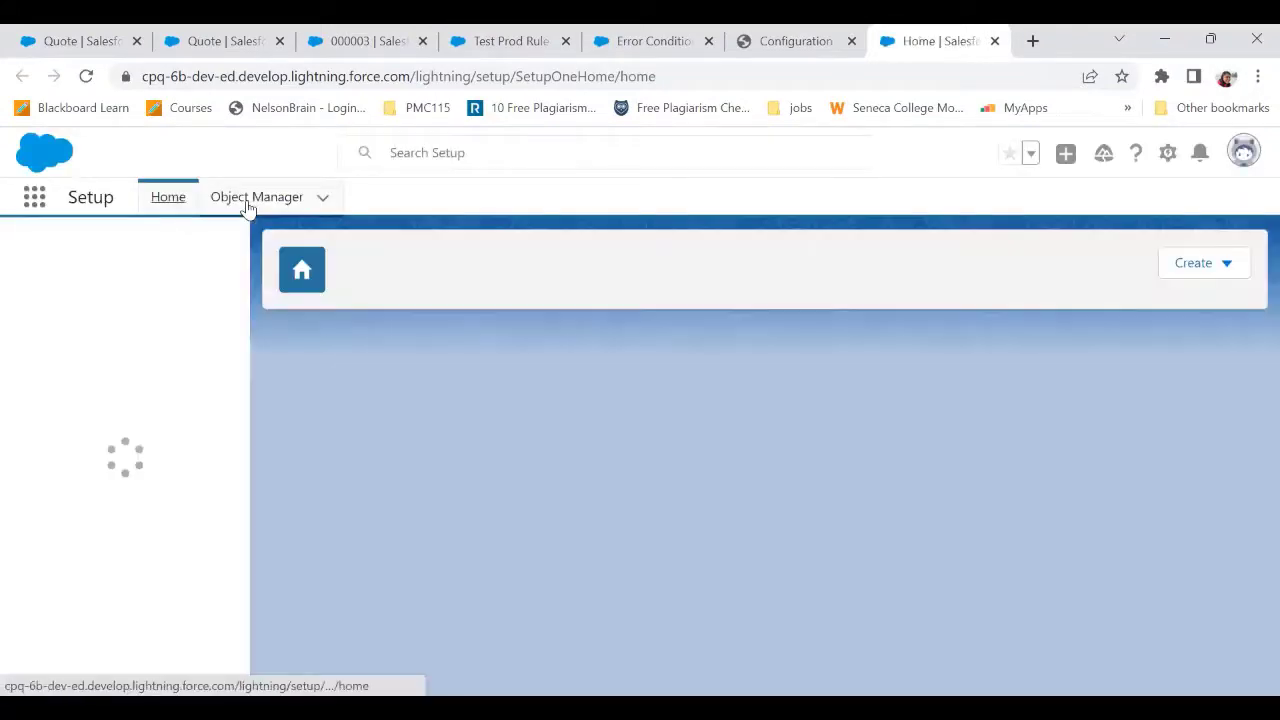
pyautogui.click(250, 199)
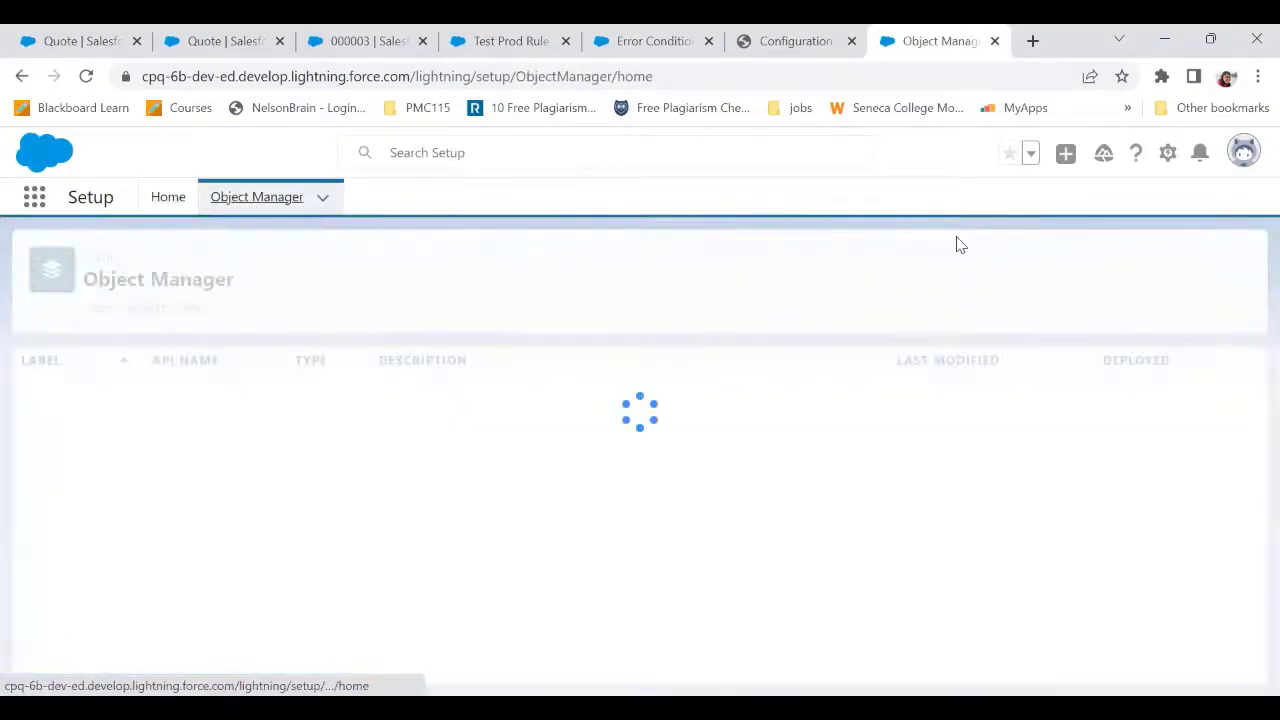
pyautogui.click(951, 259)
pyautogui.write('option')
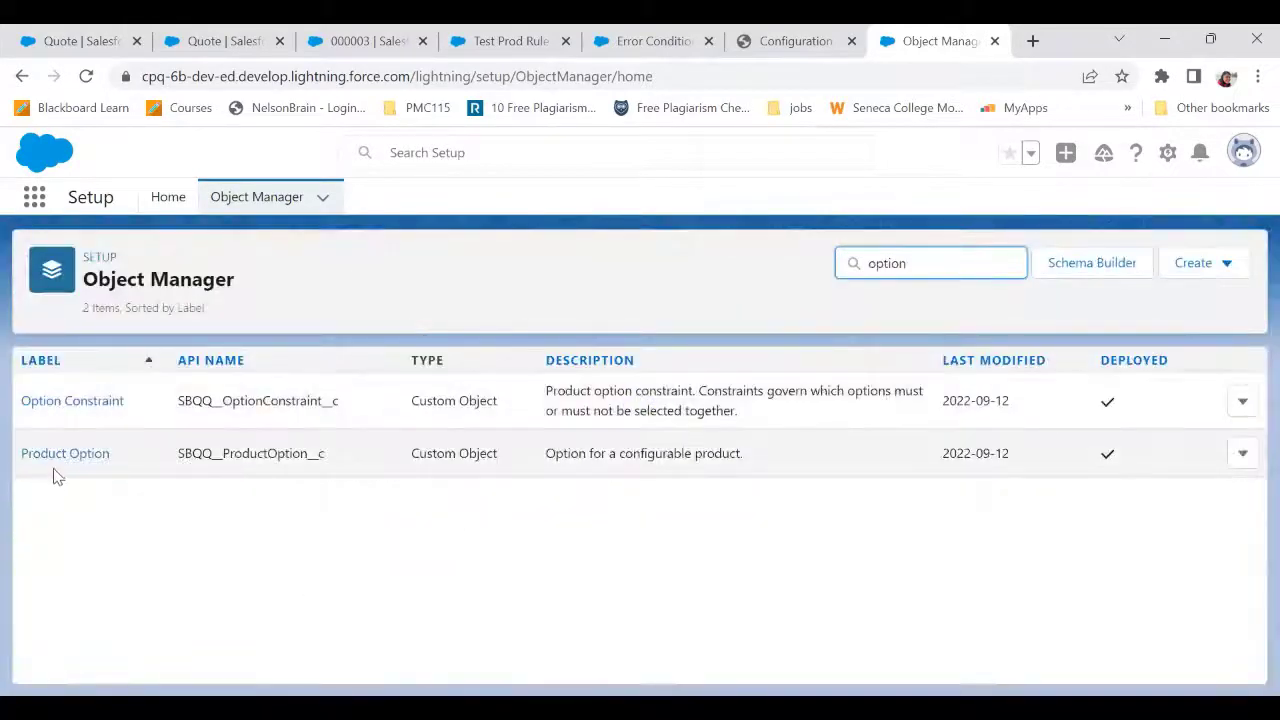
pyautogui.click(54, 462)
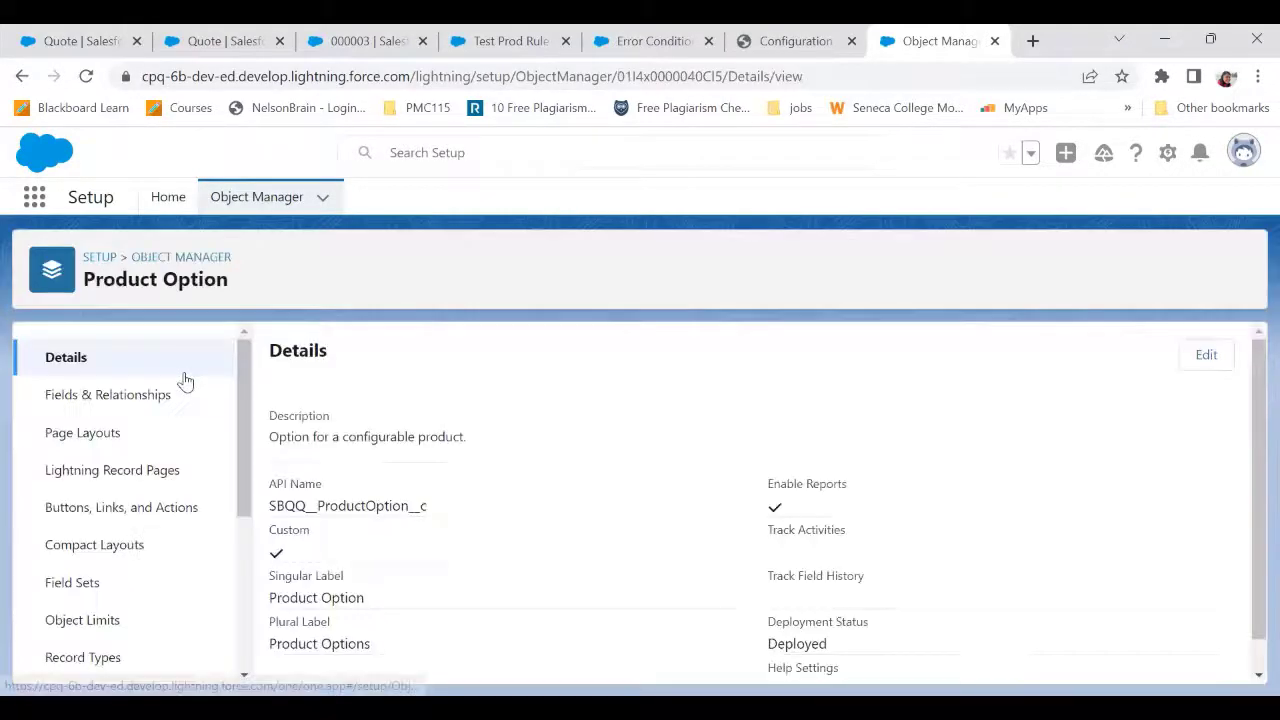
# Search the Product Option object's fields for "shipping" and highlight the field name Shipping_City__c
pyautogui.click(134, 403)
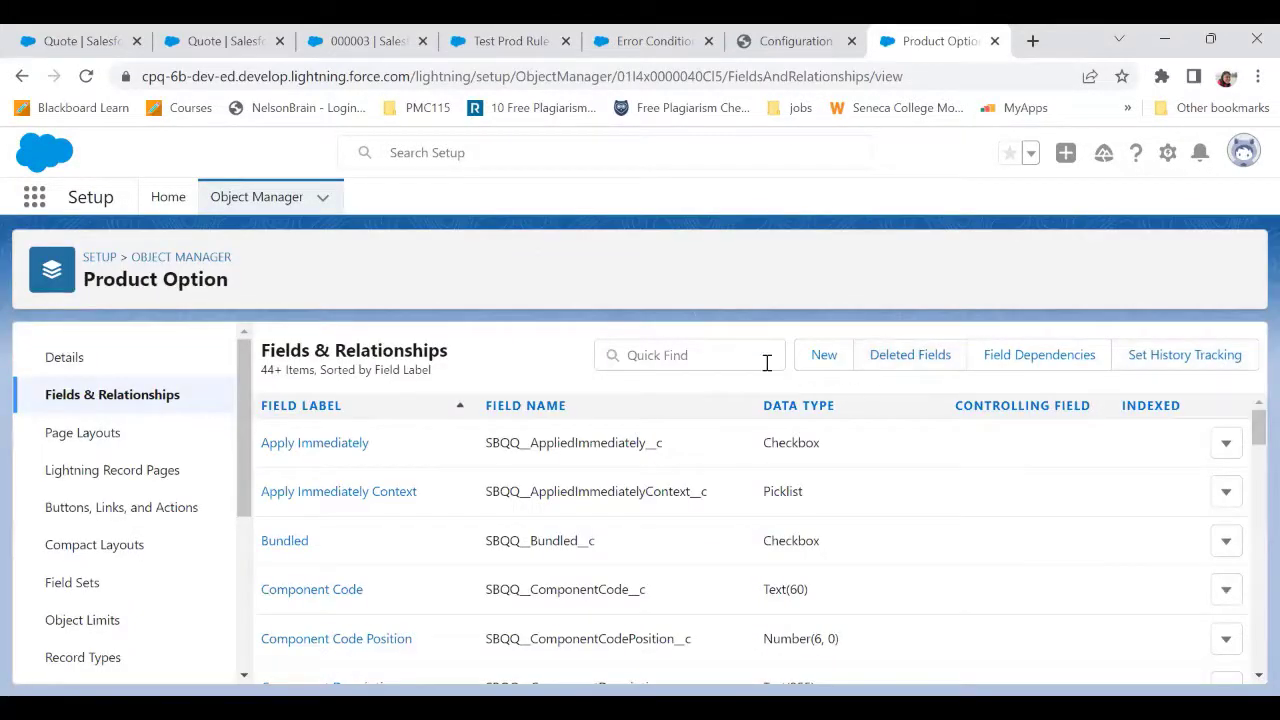
pyautogui.click(744, 356)
pyautogui.write('shipping')
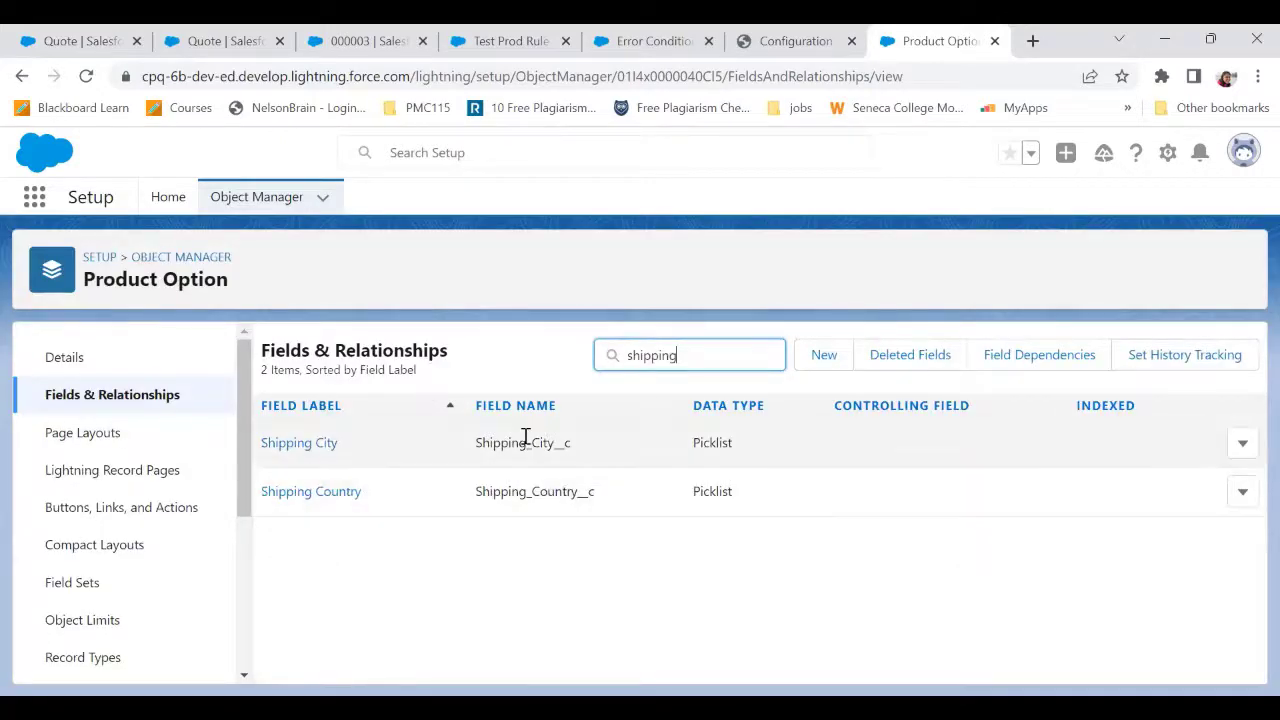
pyautogui.click(521, 444)
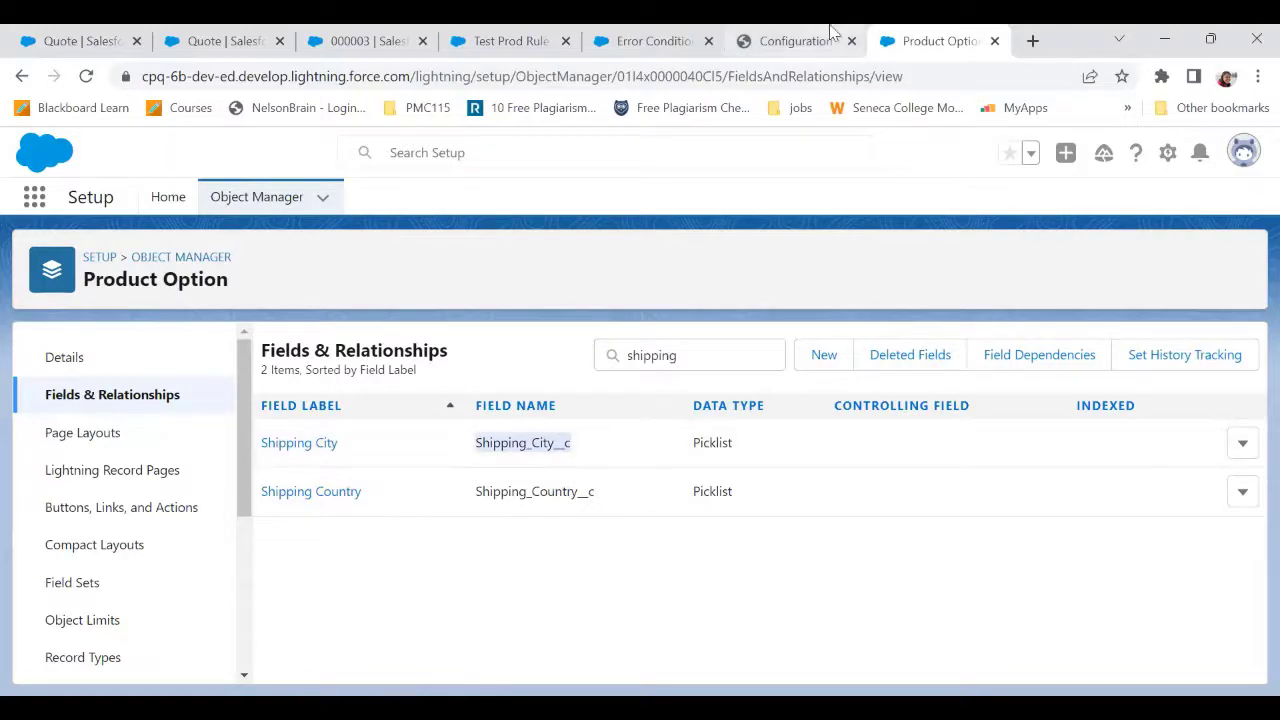
# Recheck the Target Field picklist values, then view the Shipping City attribute in the quote's bundle configuration
pyautogui.click(795, 41)
pyautogui.click(1247, 366)
pyautogui.moveTo(1247, 366); pyautogui.dragTo(1253, 608)
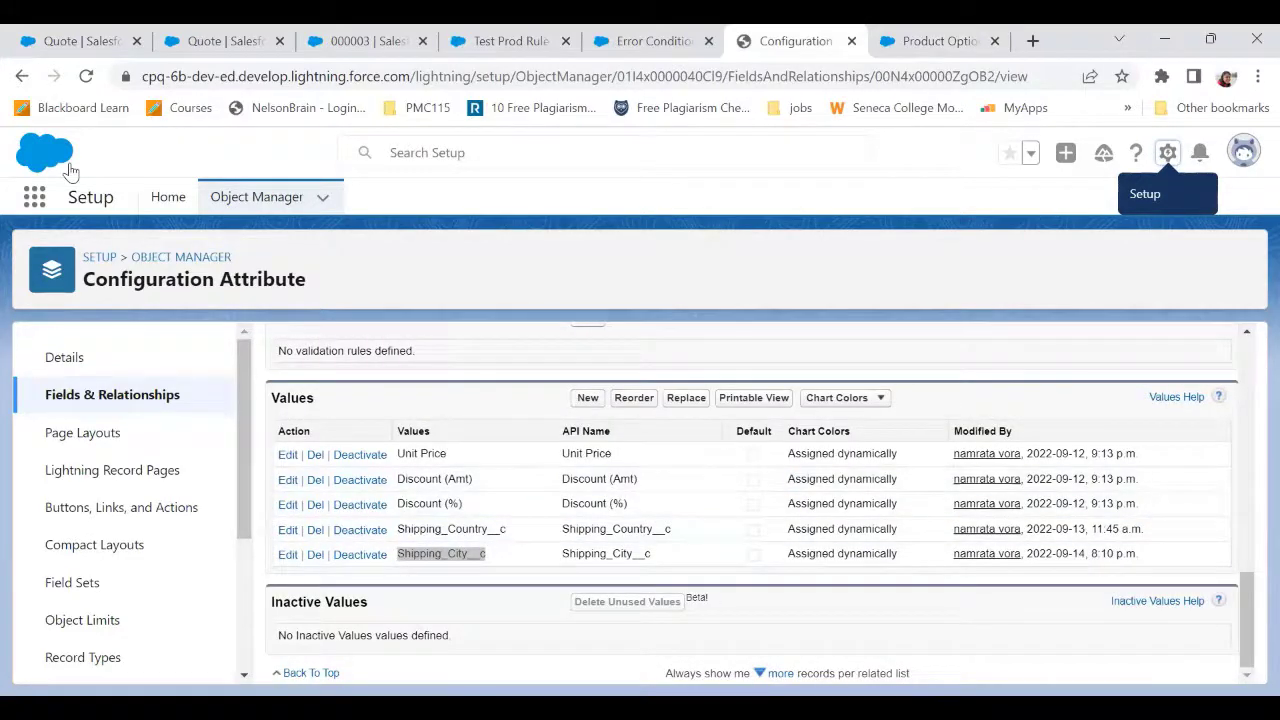
pyautogui.hotkey('ctrl', '1')
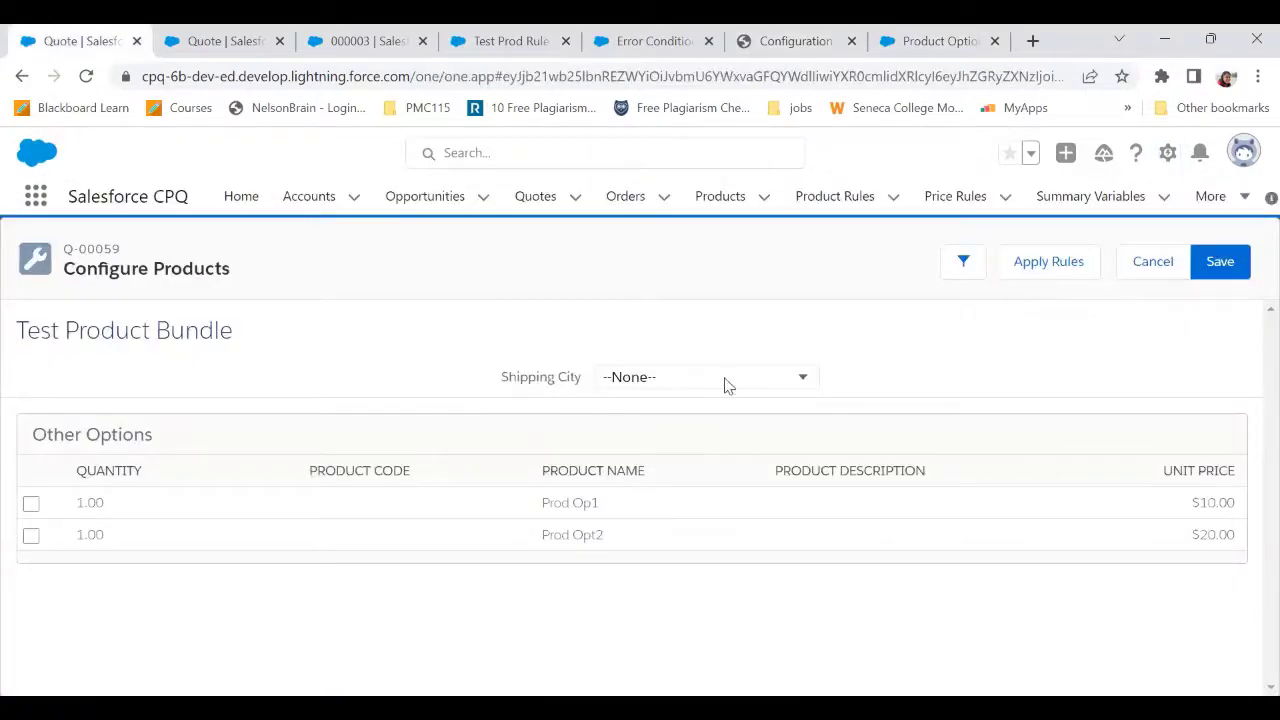
# Open Tested Field of error condition 000003 for editing and look through its choices again
pyautogui.click(400, 31)
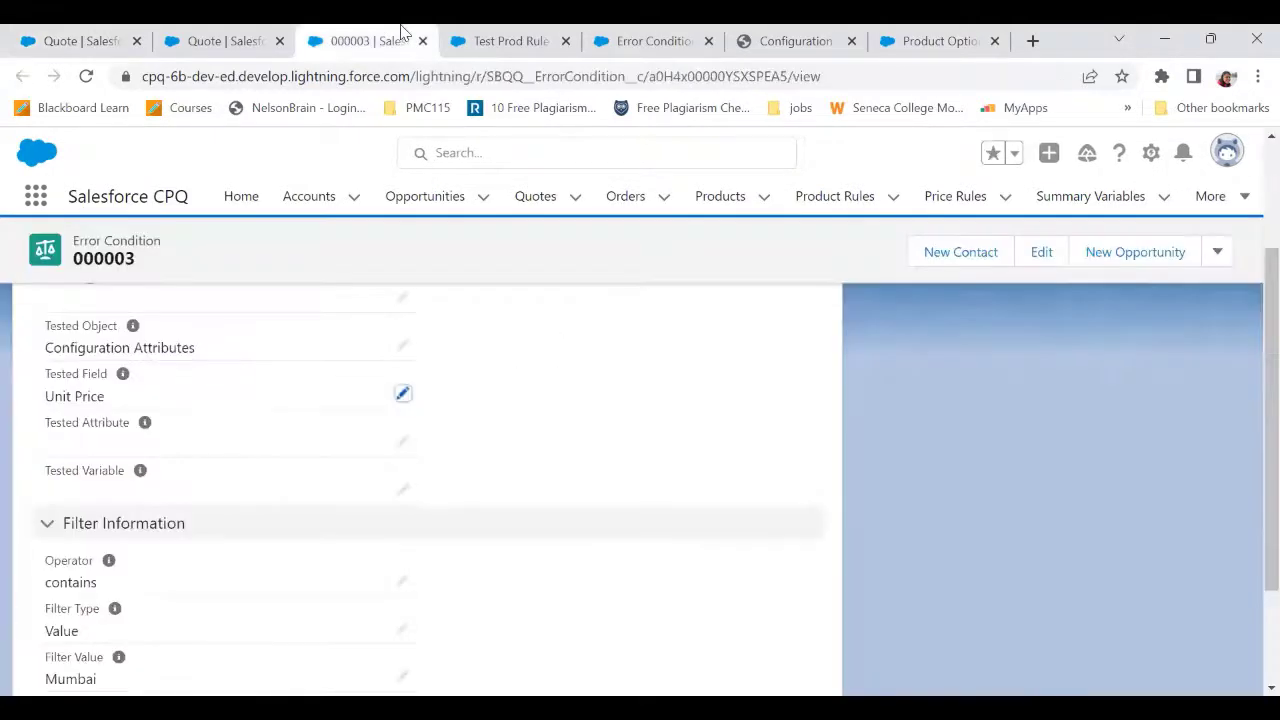
pyautogui.click(403, 396)
pyautogui.click(165, 414)
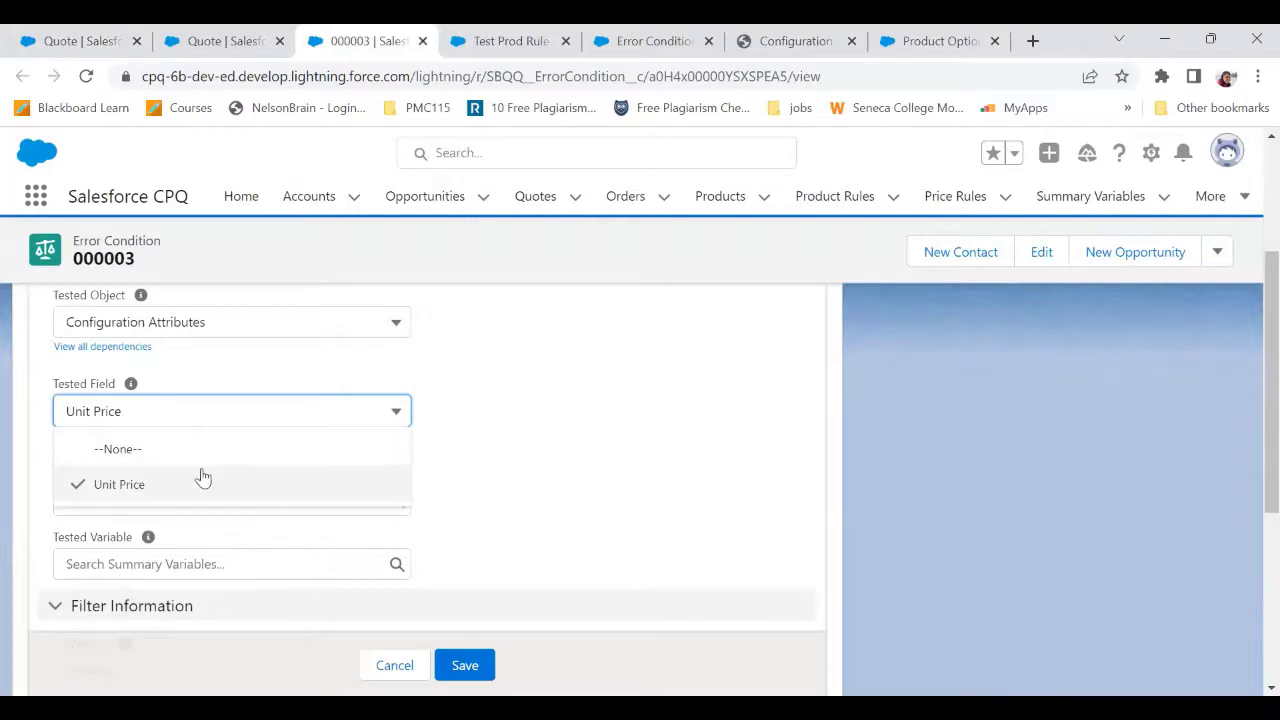
# Compare the Product Option's Shipping City field with the Target Field definition on Configuration Attribute
pyautogui.click(792, 41)
pyautogui.click(935, 41)
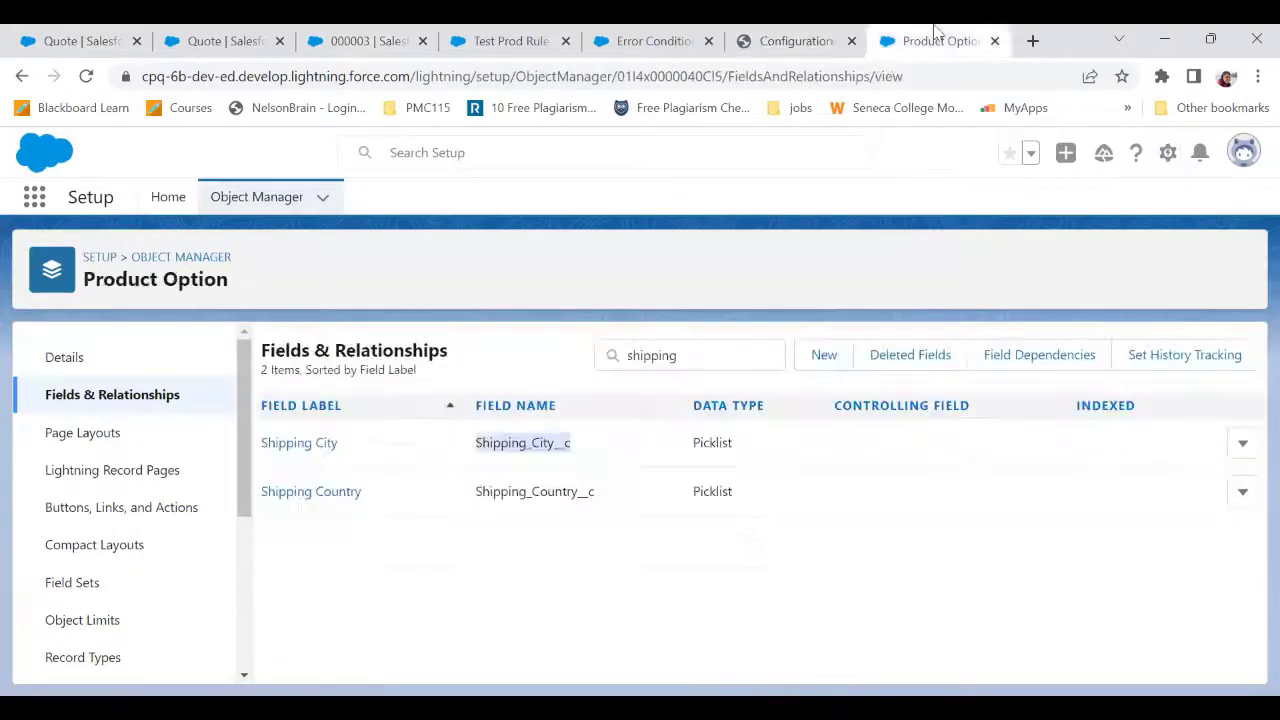
pyautogui.click(826, 40)
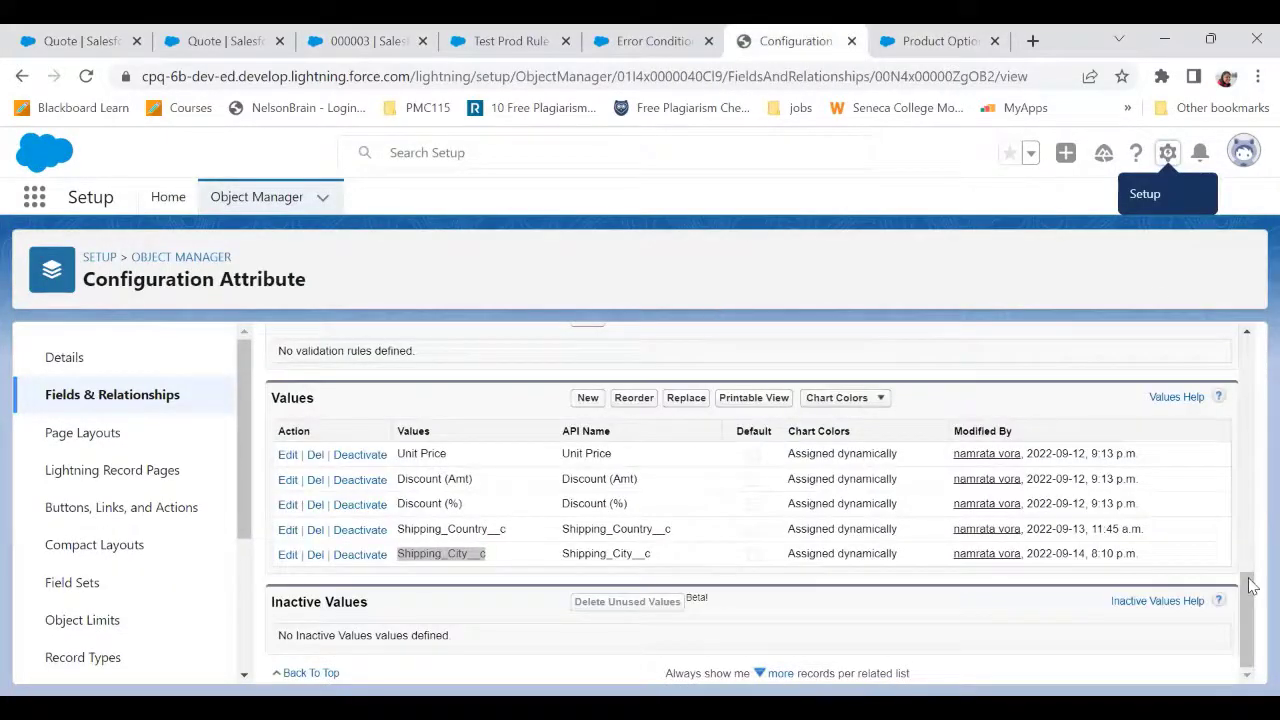
pyautogui.scroll(10, 1250, 375)
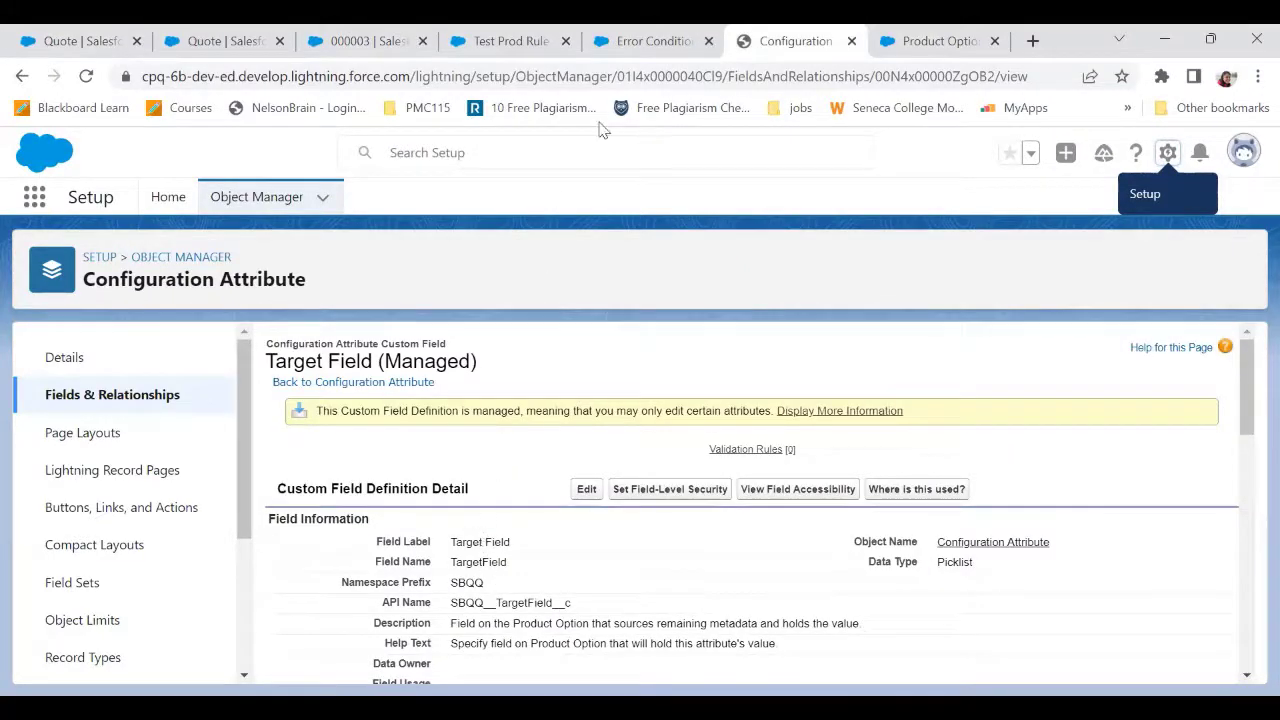
# Add Shipping_City__c as a new picklist value to the Error Condition object's Tested Field and save it
pyautogui.click(670, 35)
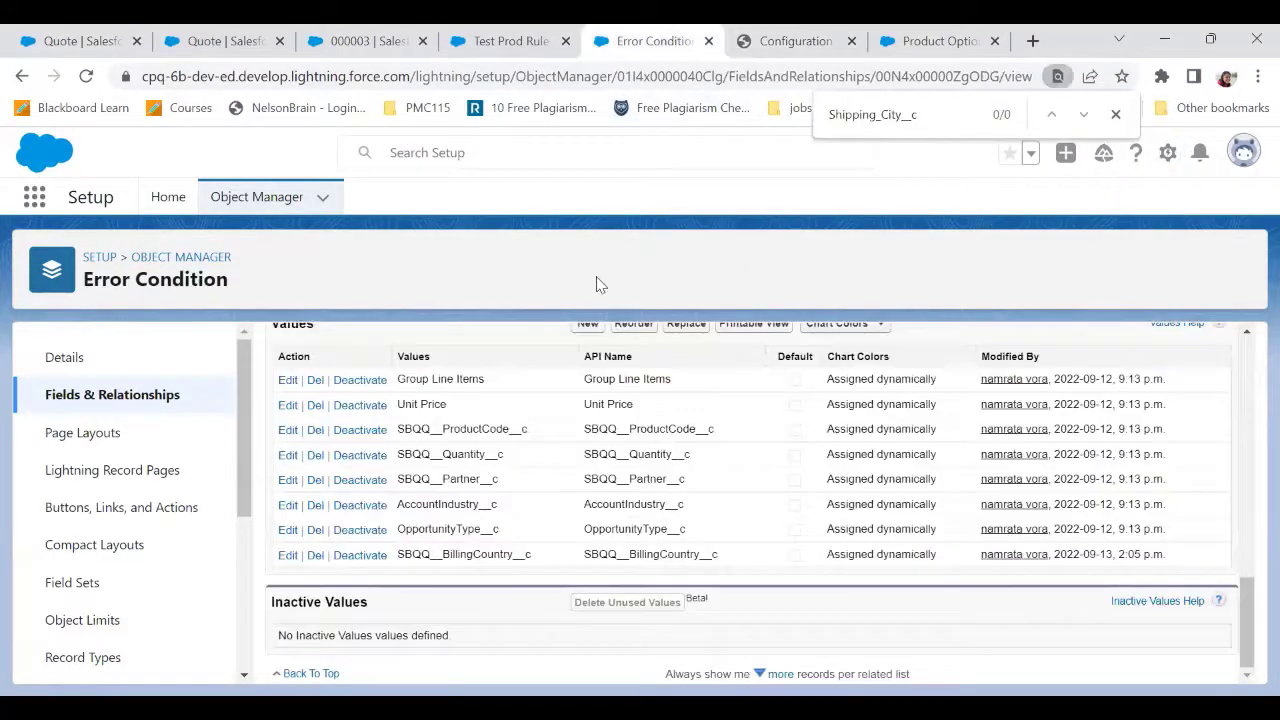
pyautogui.moveTo(1248, 640); pyautogui.dragTo(1251, 366)
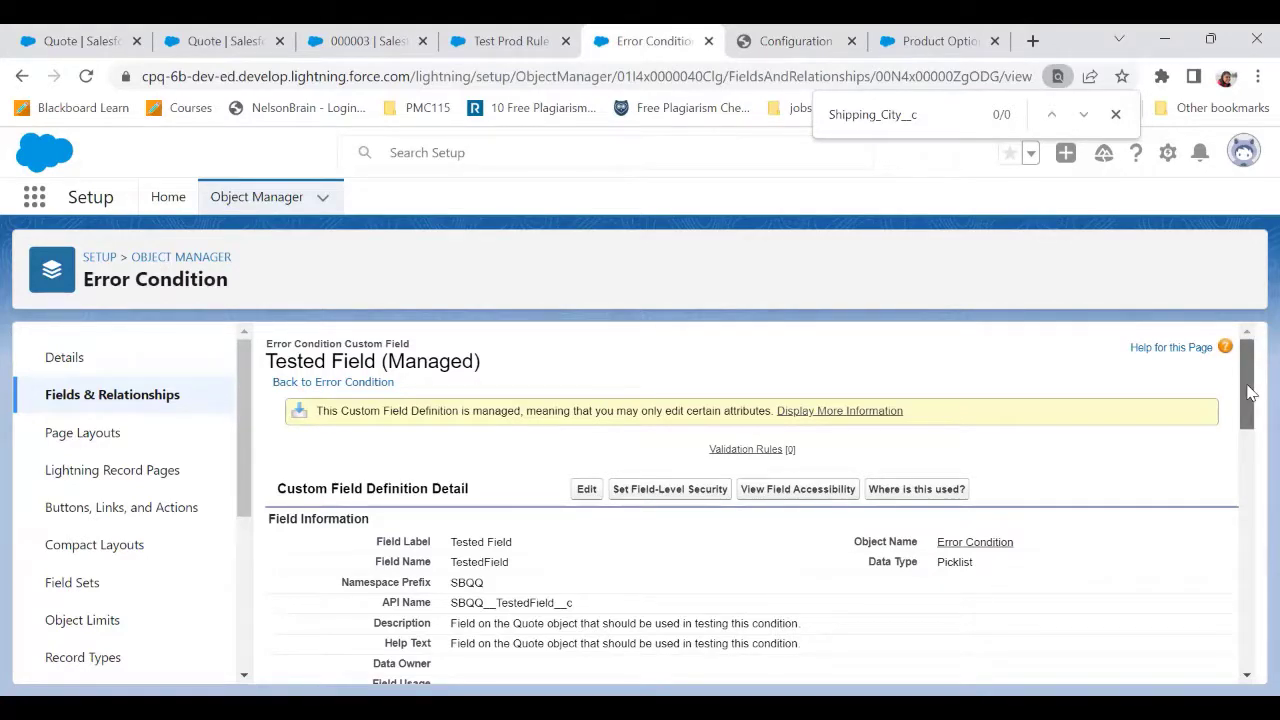
pyautogui.moveTo(1250, 393); pyautogui.dragTo(1252, 625)
pyautogui.click(588, 345)
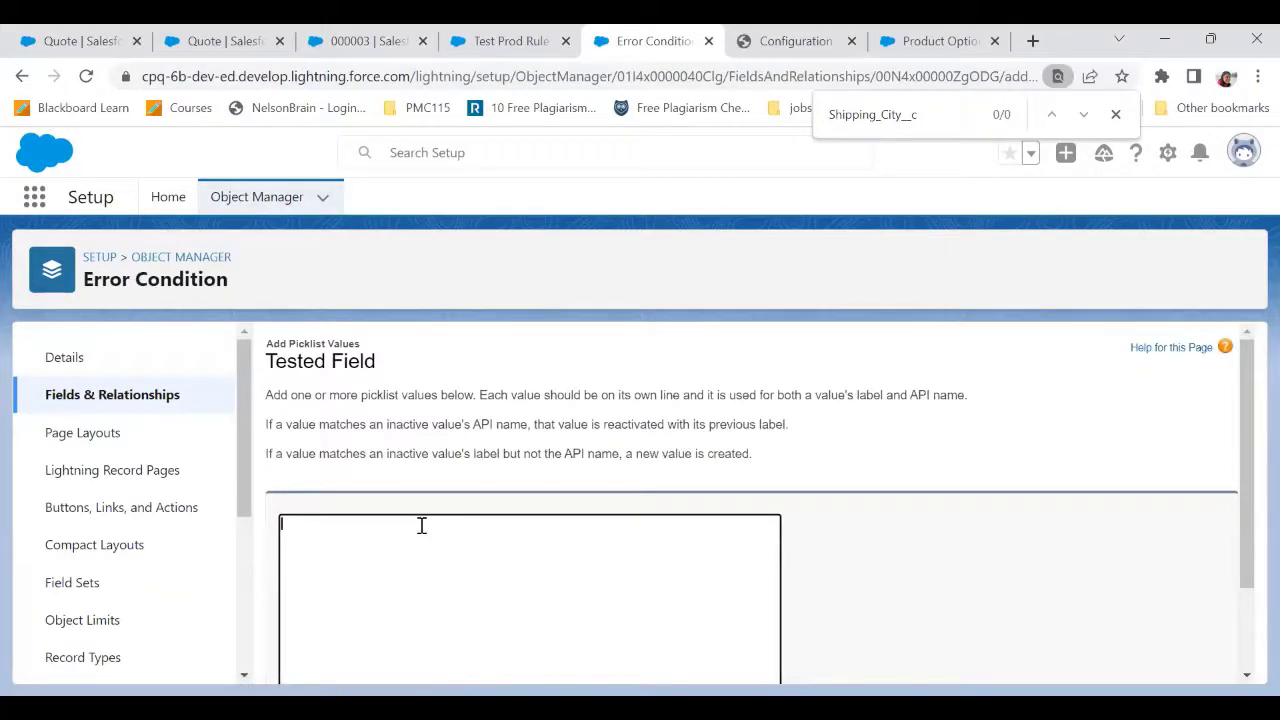
pyautogui.write('Shipping_City__c')
pyautogui.scroll(-2, 1243, 432)
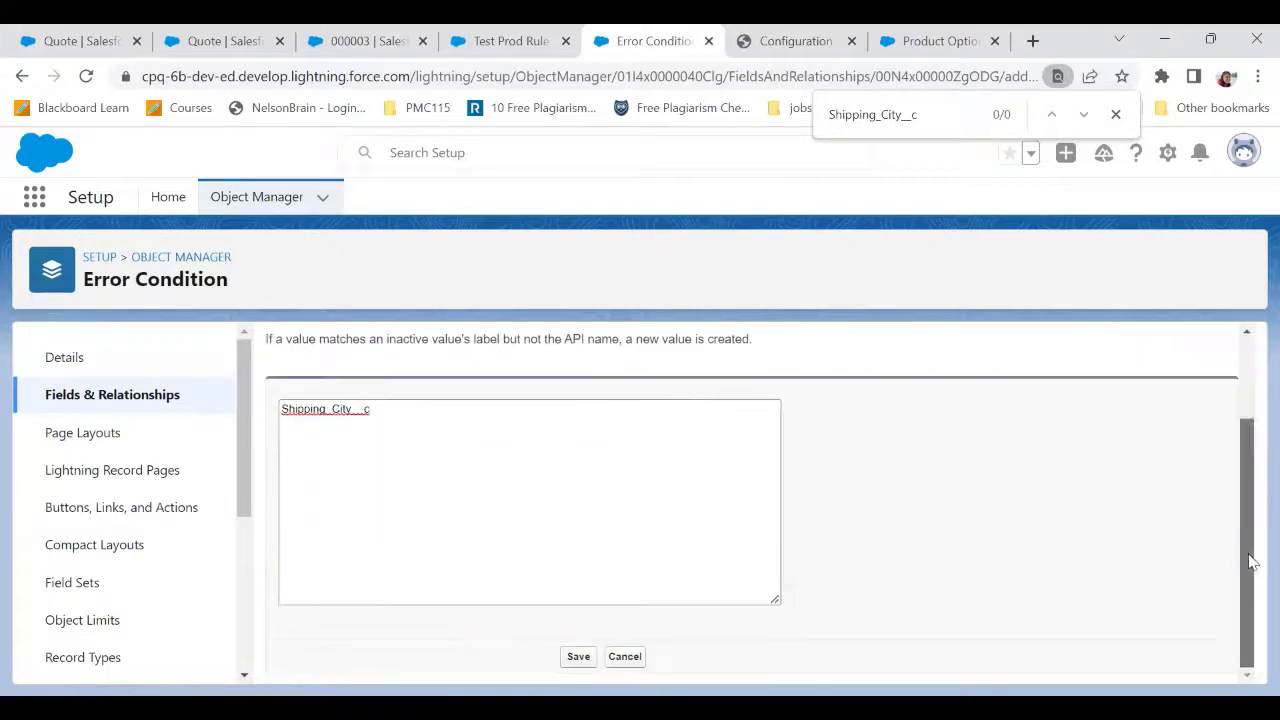
pyautogui.click(578, 657)
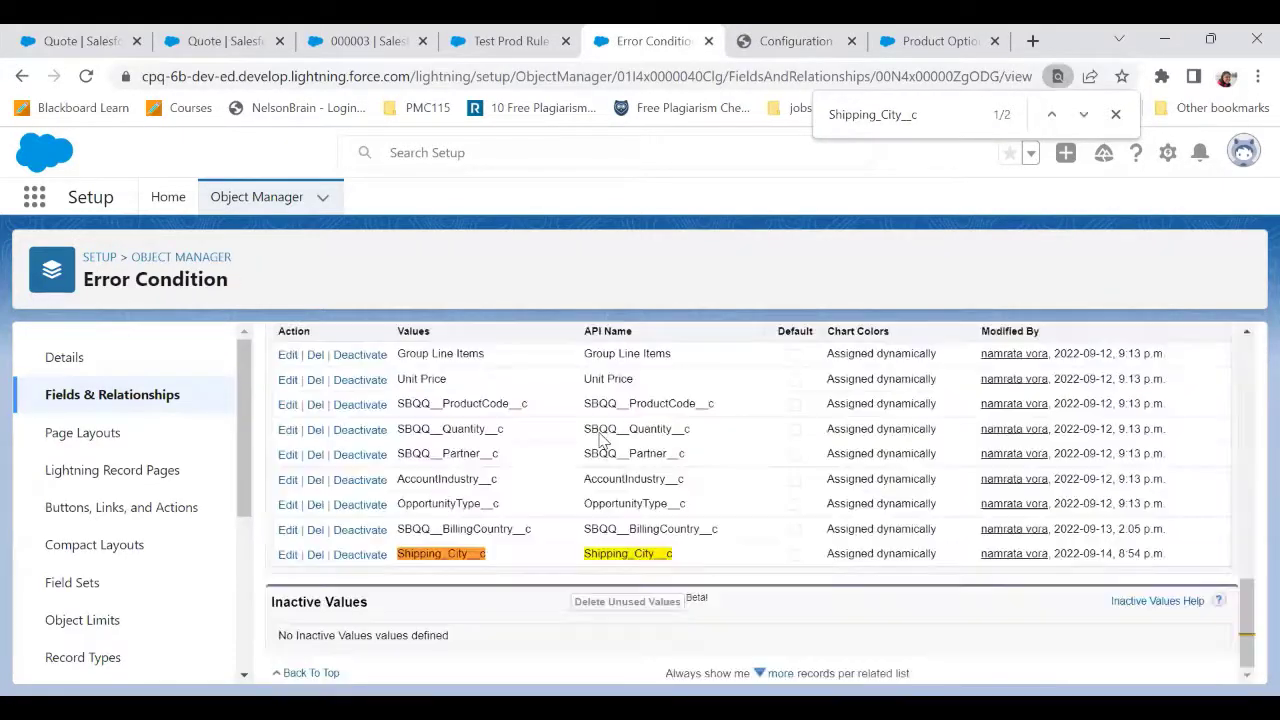
# Include Shipping_City__c under Configuration Attributes in the Tested Field dependency on Tested Object, and save the dependency despite the empty controlling values
pyautogui.moveTo(1248, 593); pyautogui.dragTo(1248, 480)
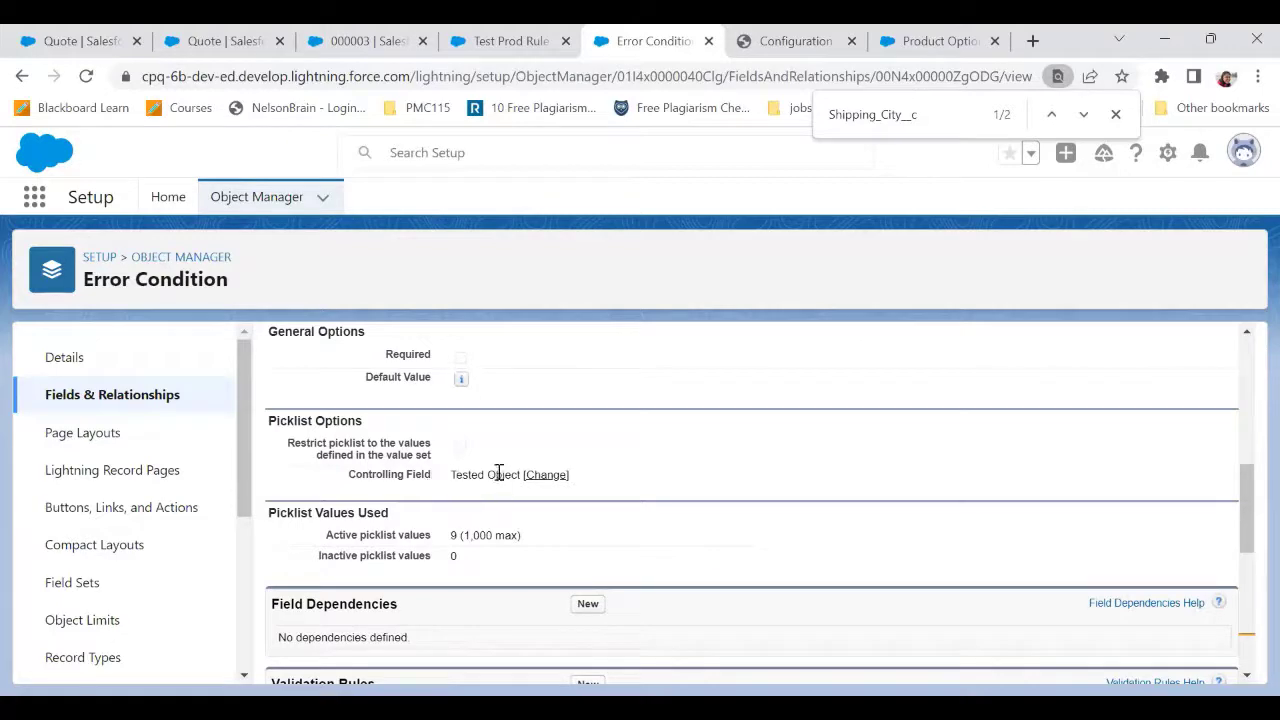
pyautogui.click(546, 476)
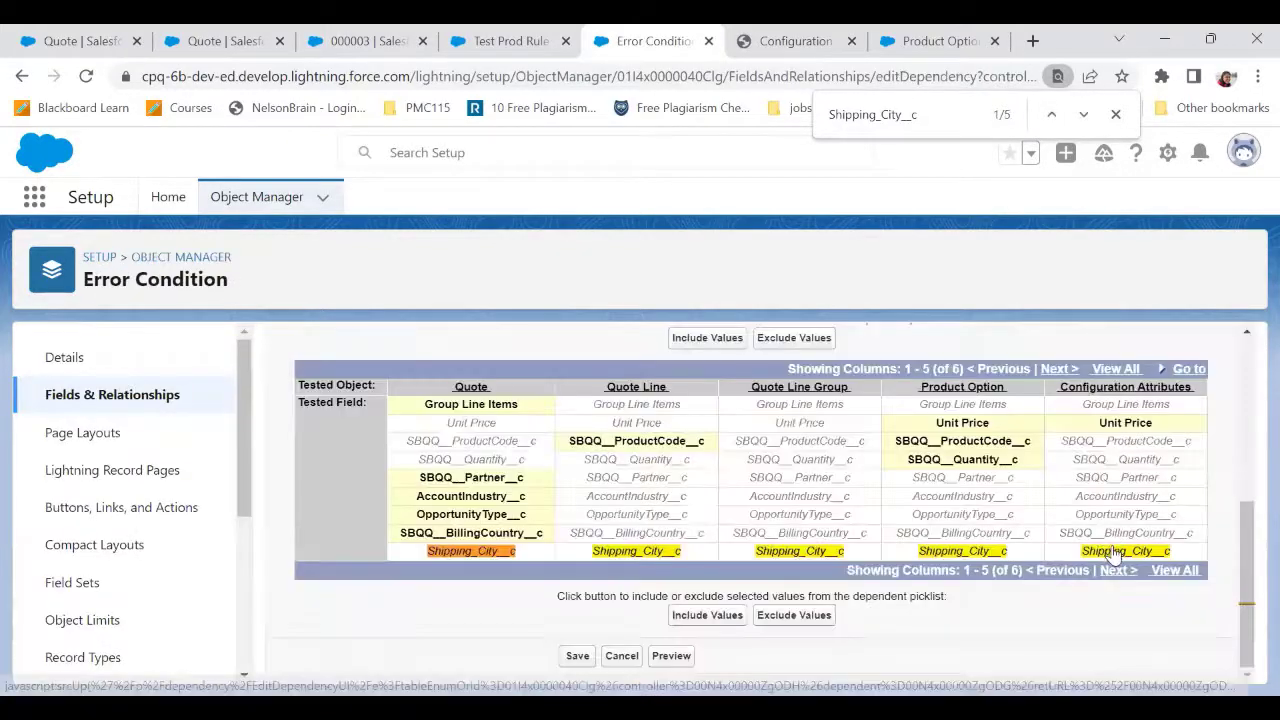
pyautogui.click(1116, 114)
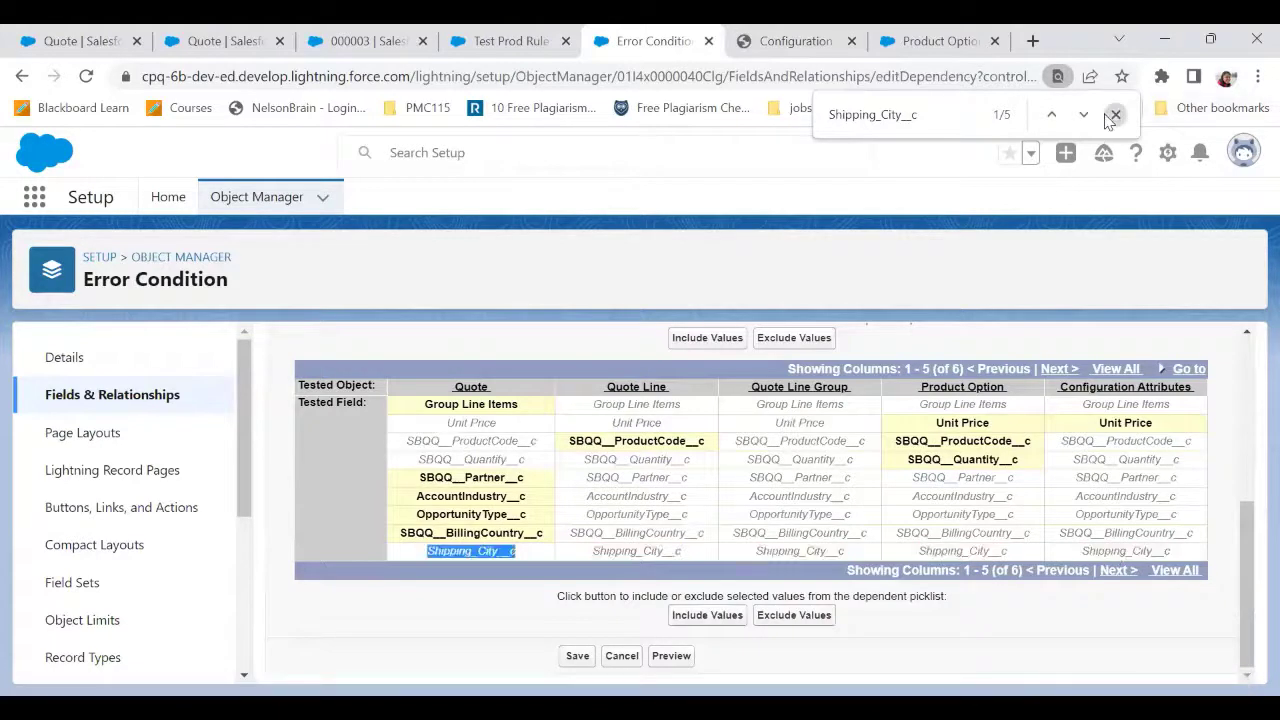
pyautogui.click(1120, 552)
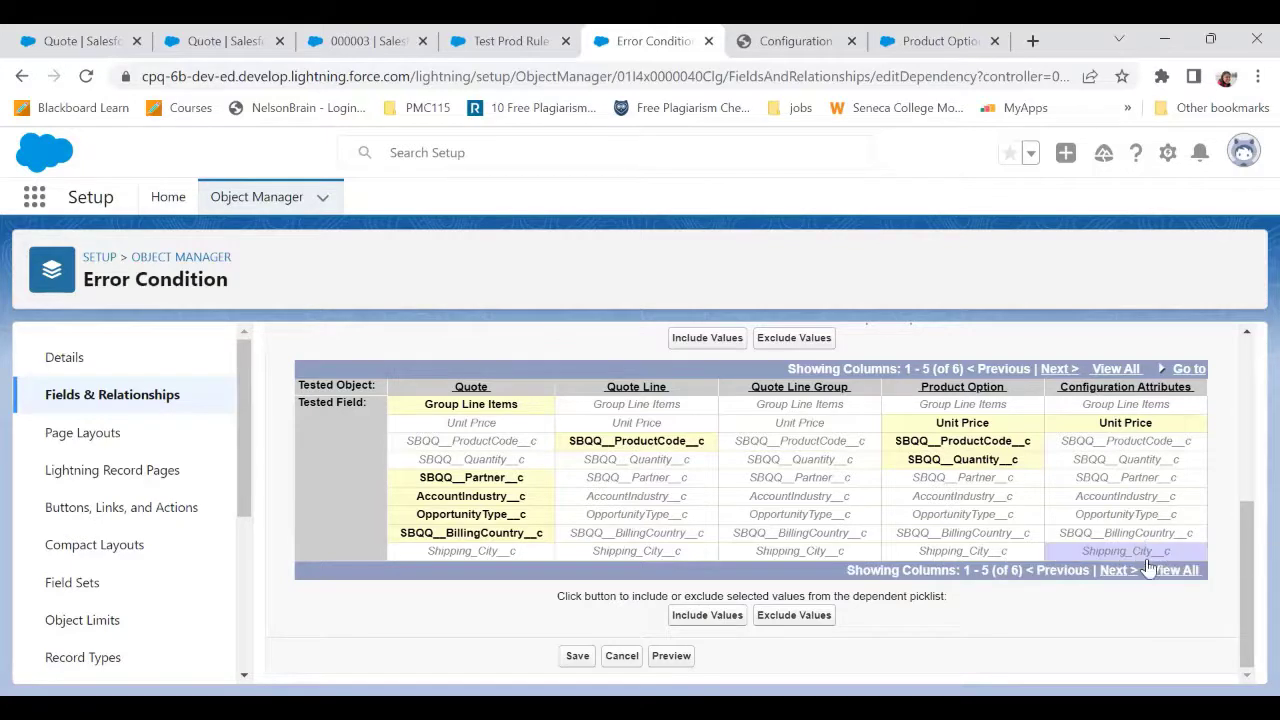
pyautogui.click(735, 615)
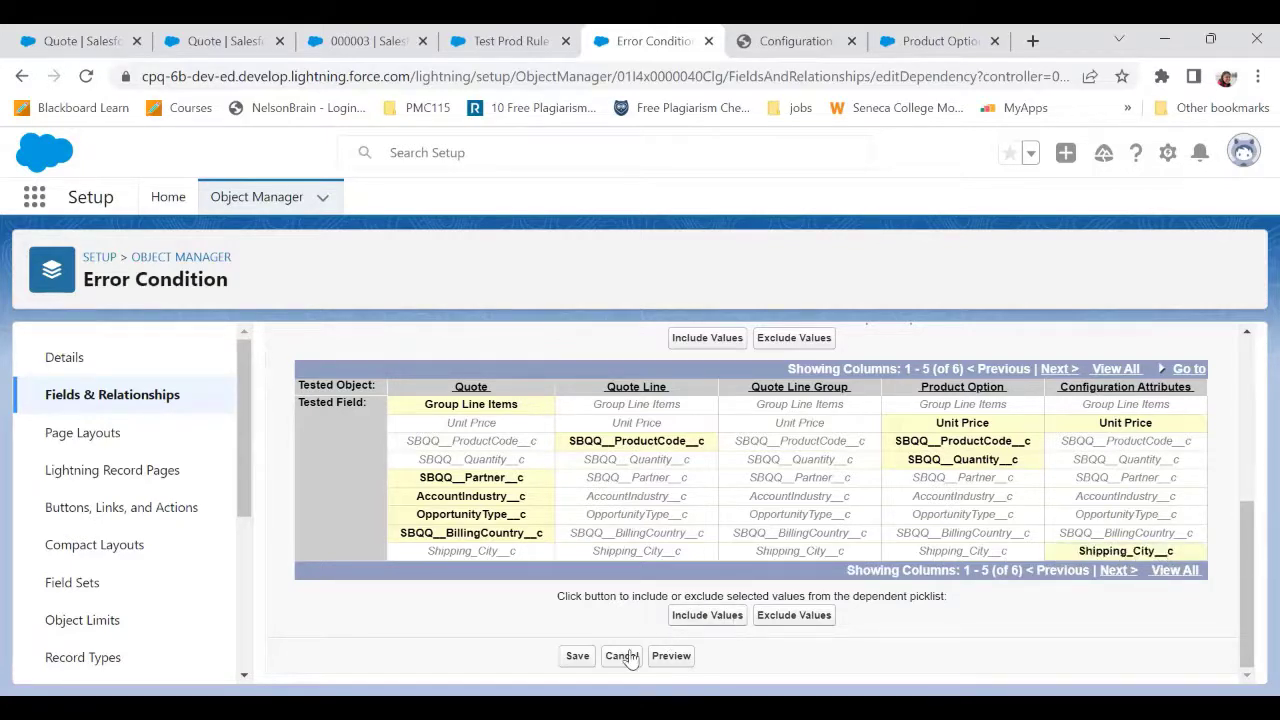
pyautogui.click(578, 658)
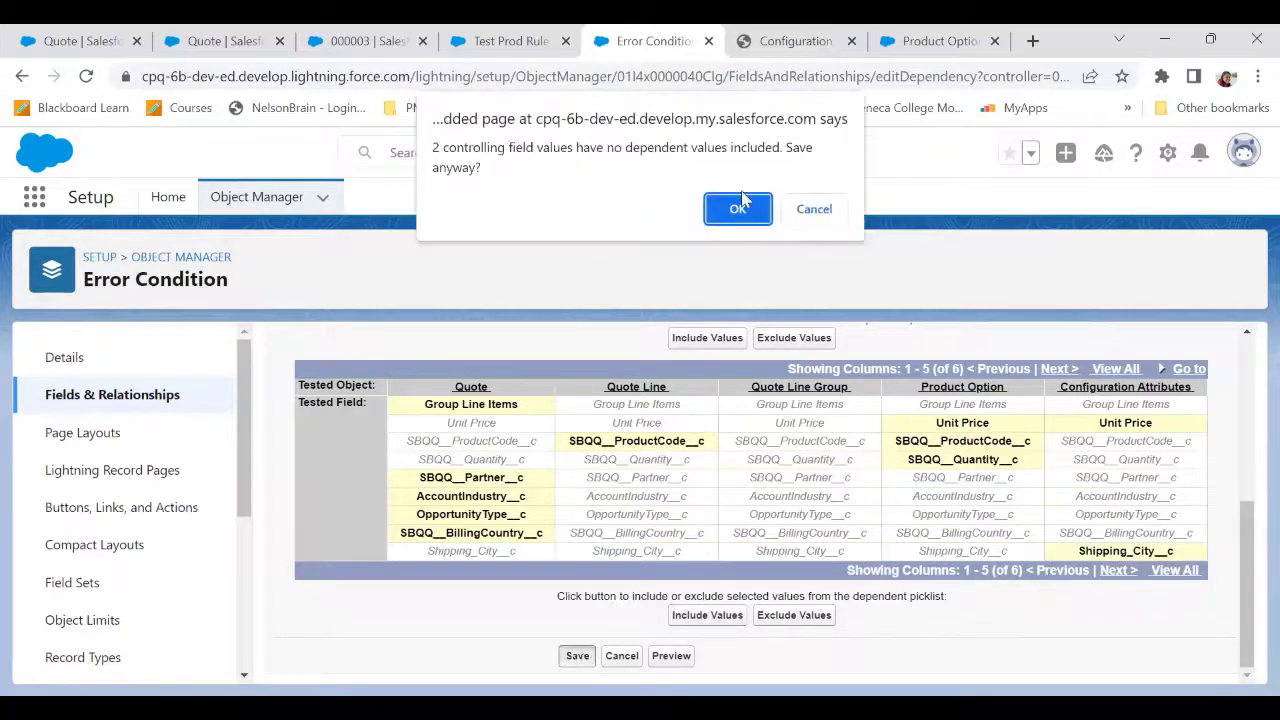
pyautogui.click(738, 210)
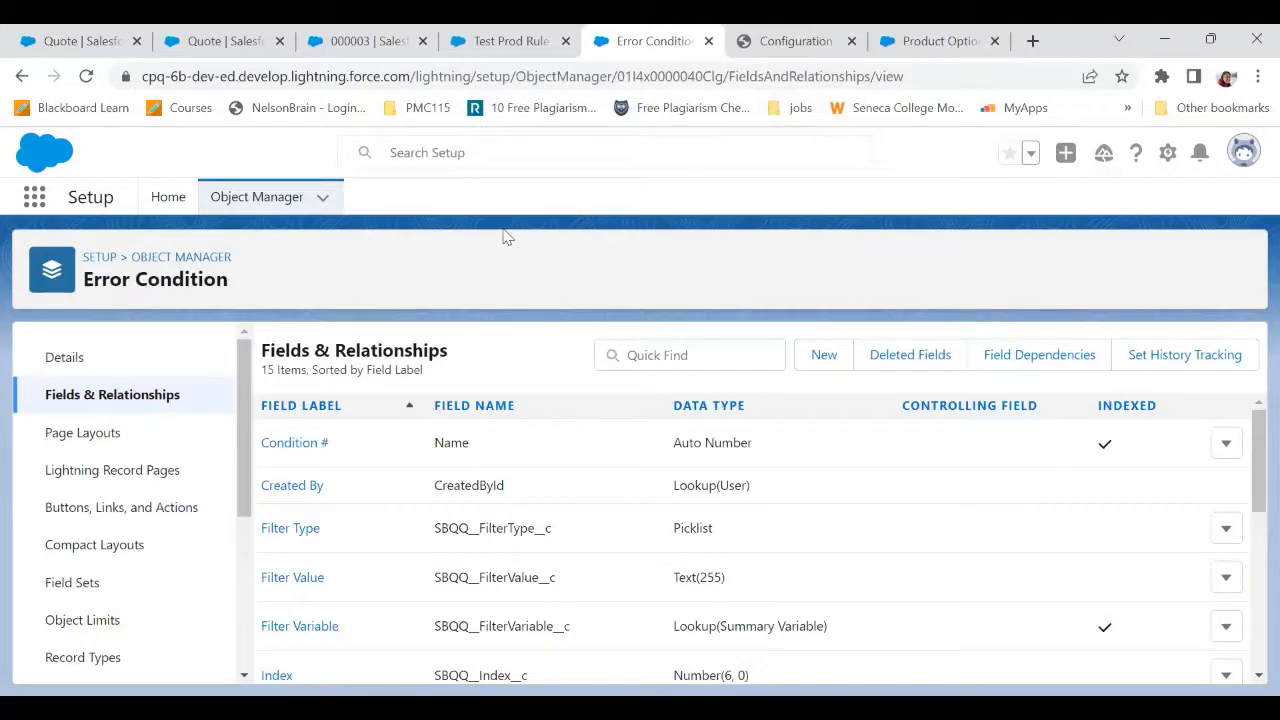
# Return to error condition 000003, reload the record and set its Tested Field to Shipping_City__c
pyautogui.click(372, 38)
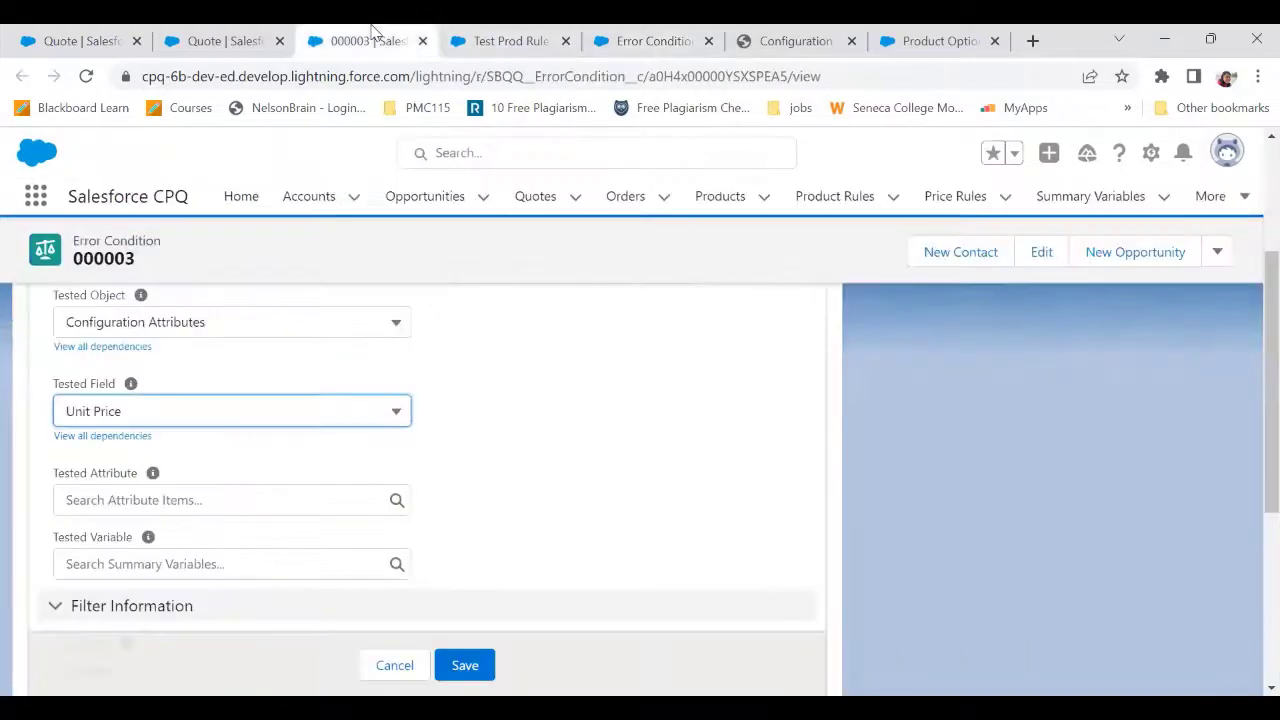
pyautogui.press('Return')
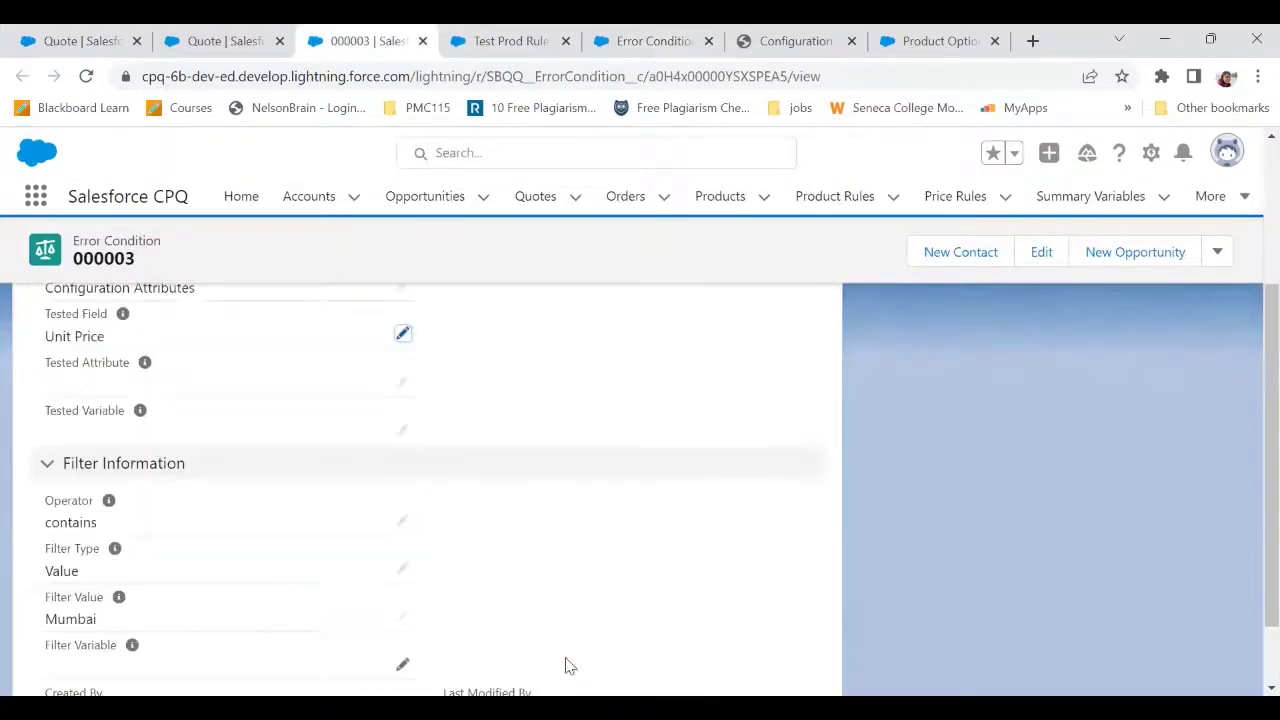
pyautogui.click(89, 80)
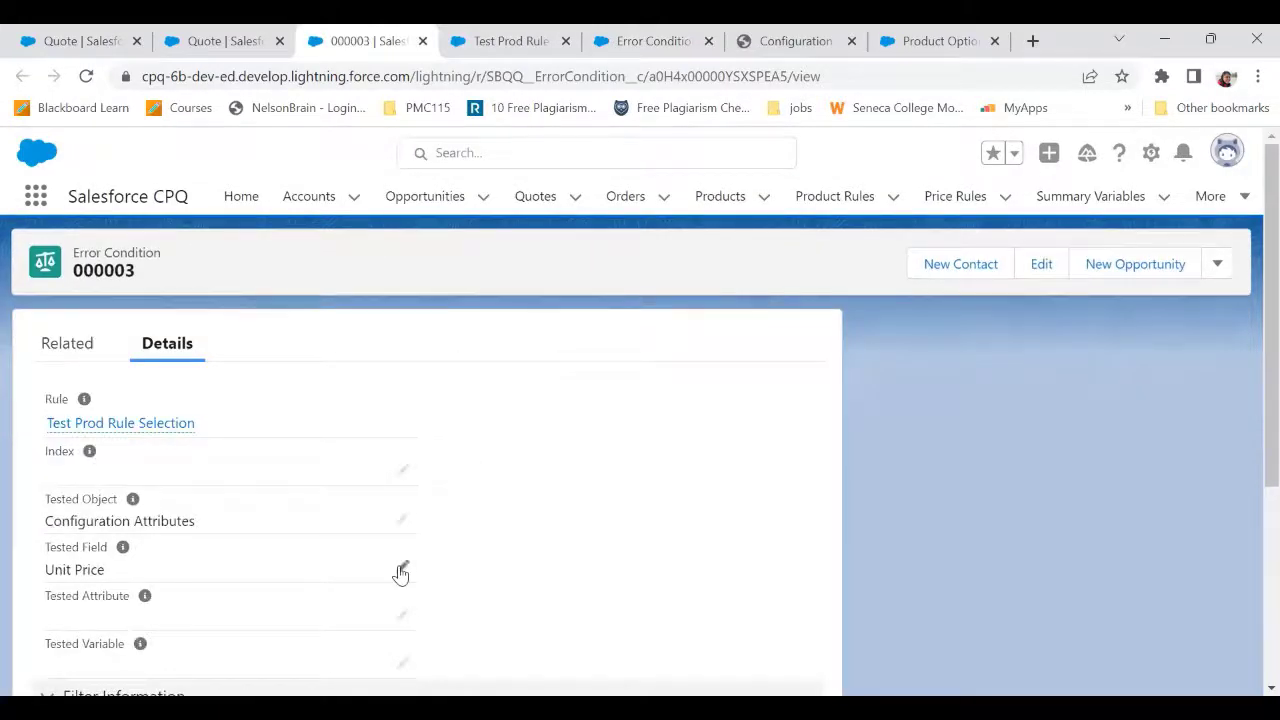
pyautogui.click(401, 568)
pyautogui.click(242, 587)
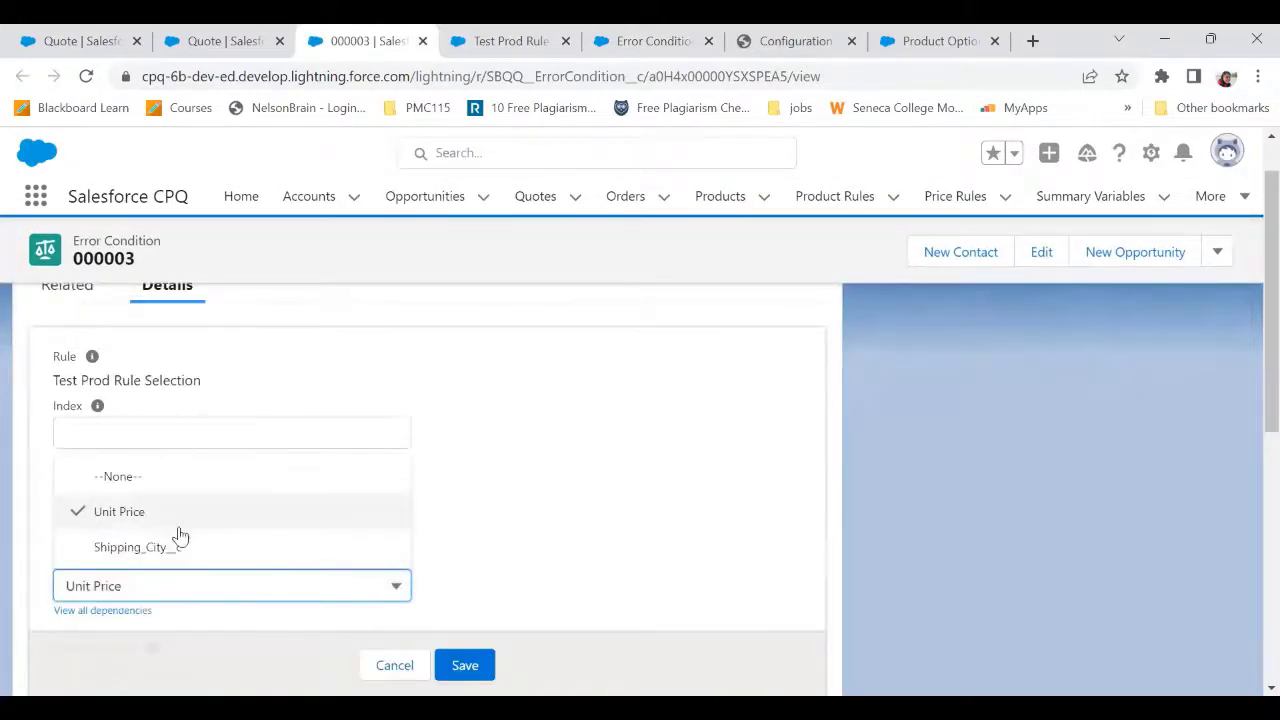
pyautogui.click(122, 552)
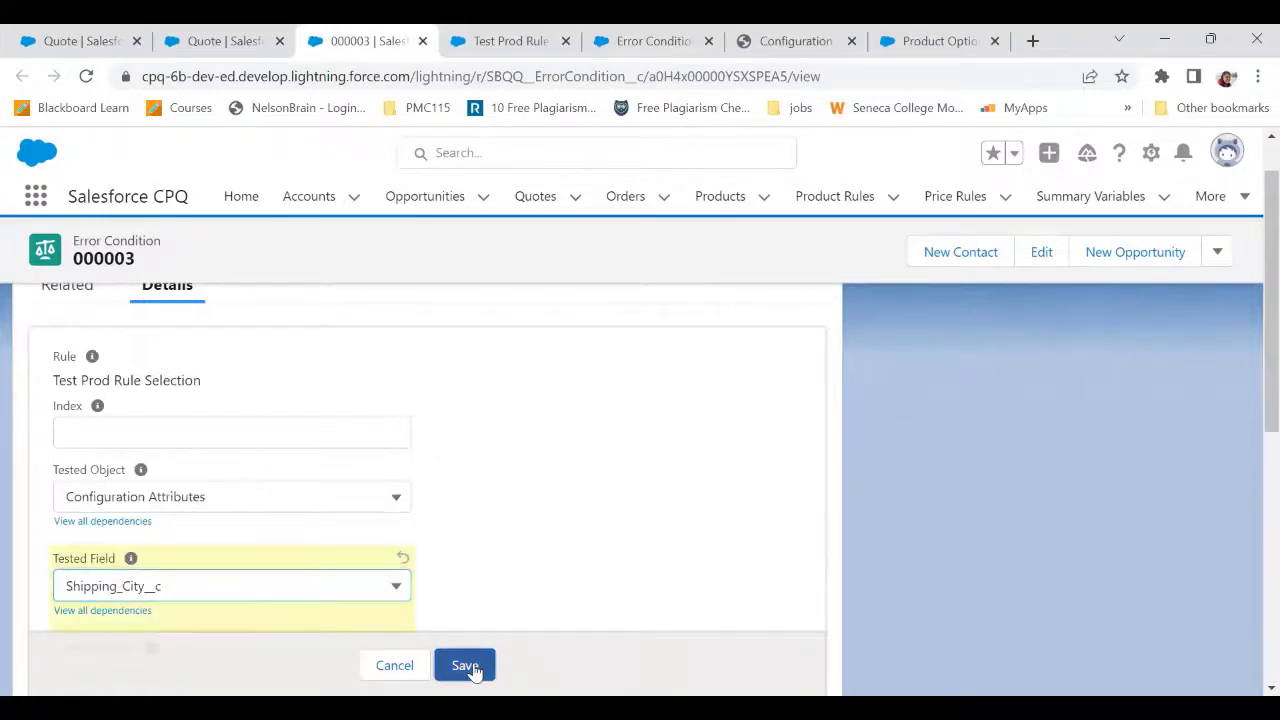